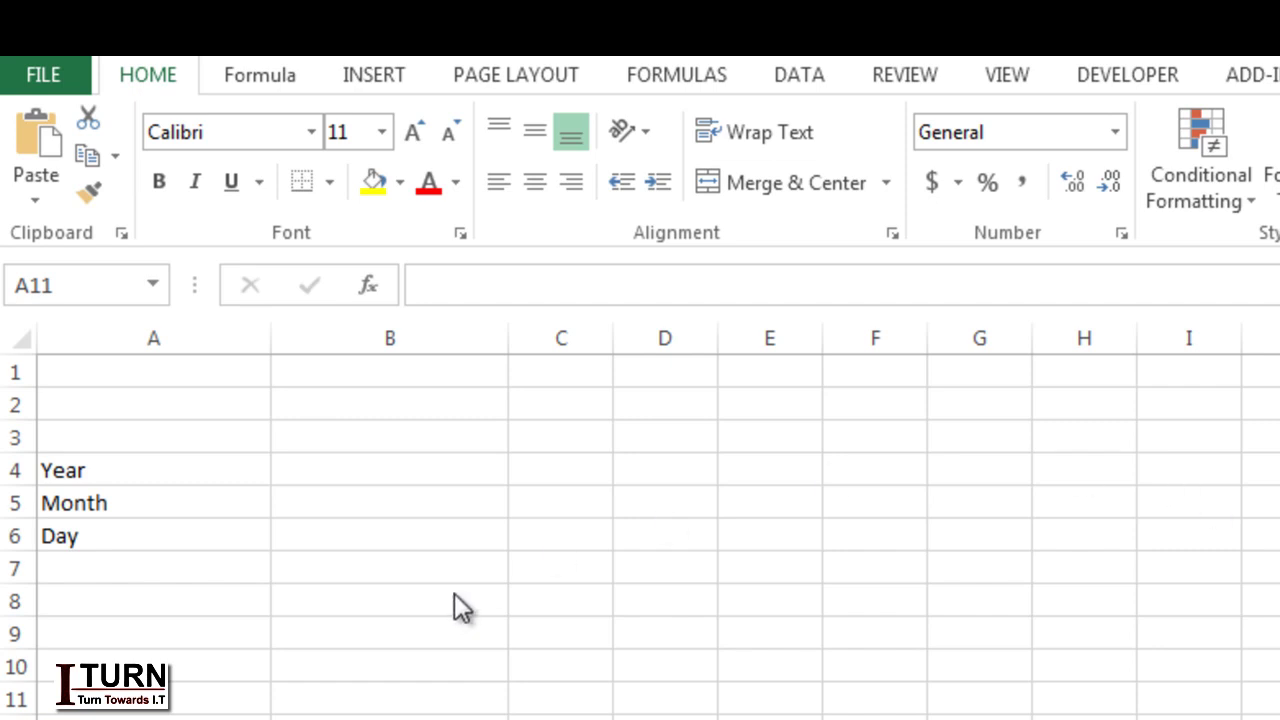
key("F2")
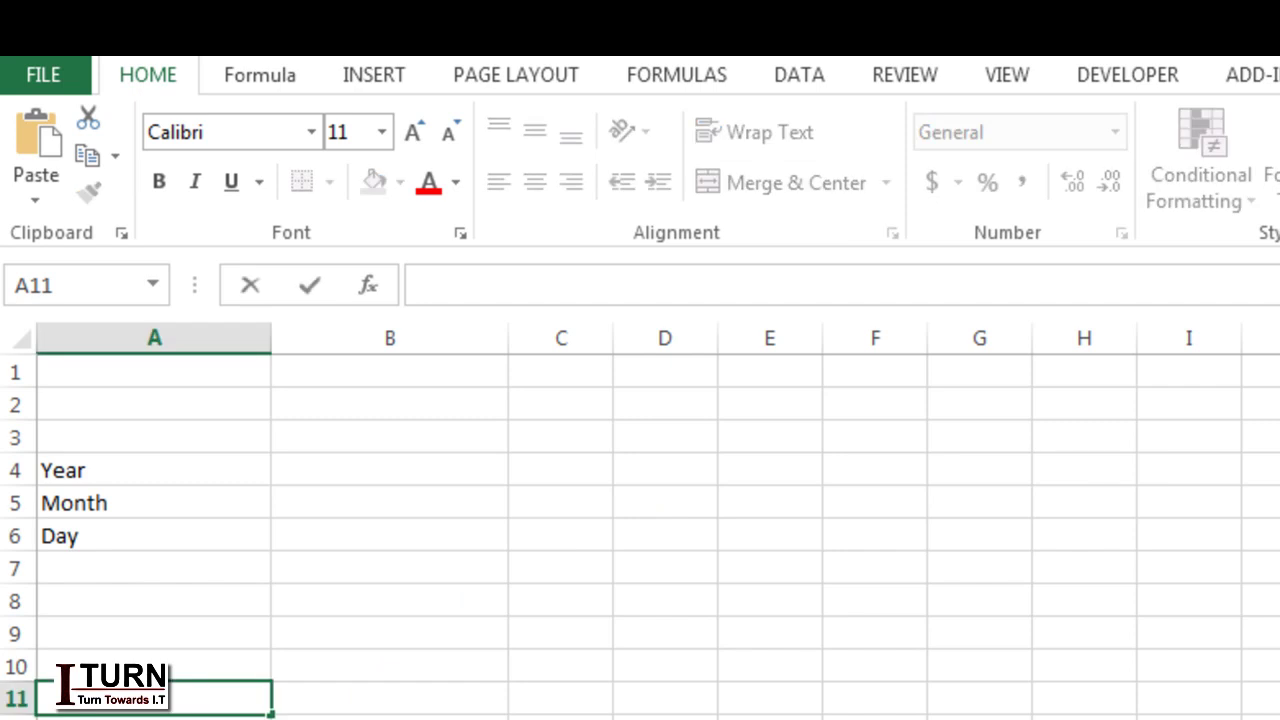
key("Right")
key("Down")
type("=")
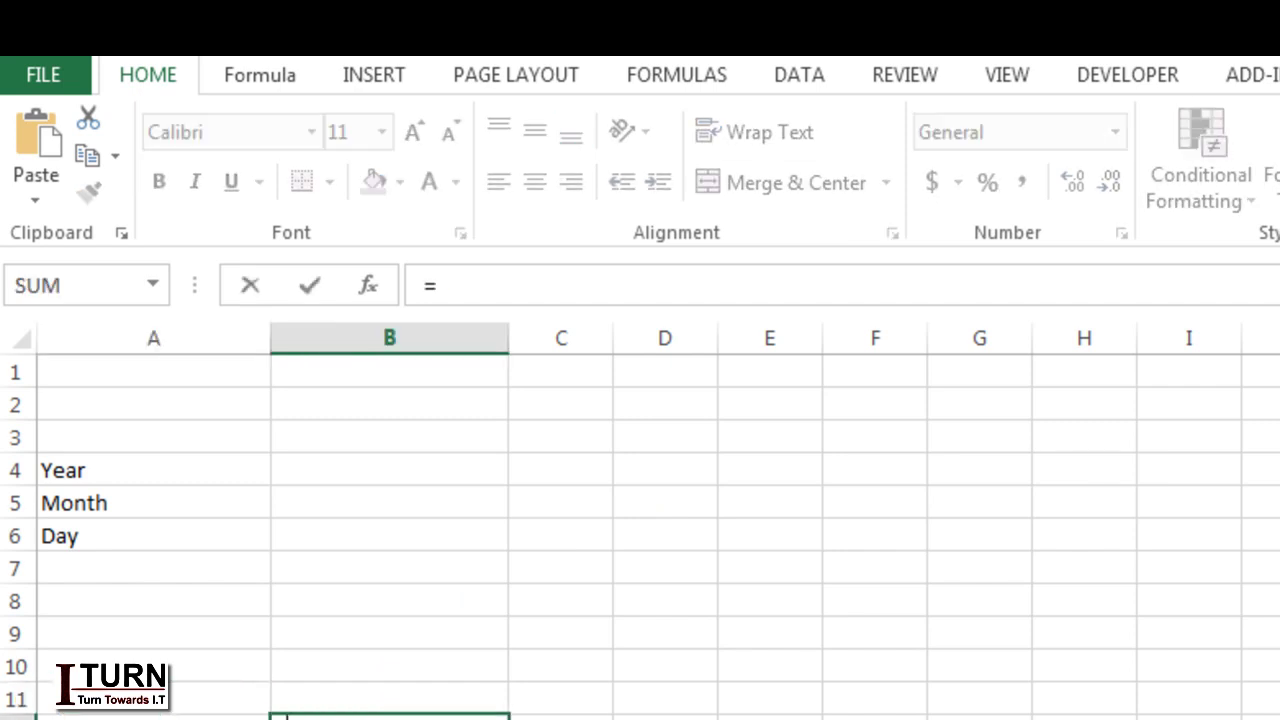
type("toda")
key("Tab")
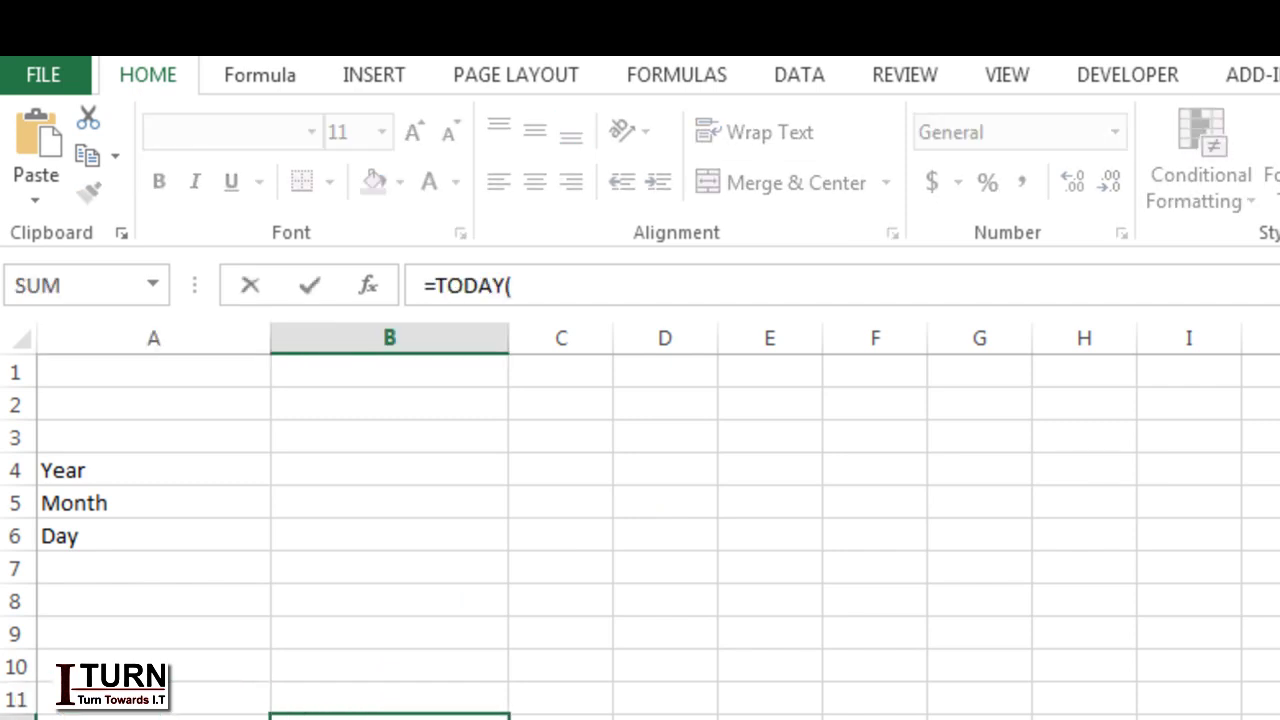
type(")")
key("Return")
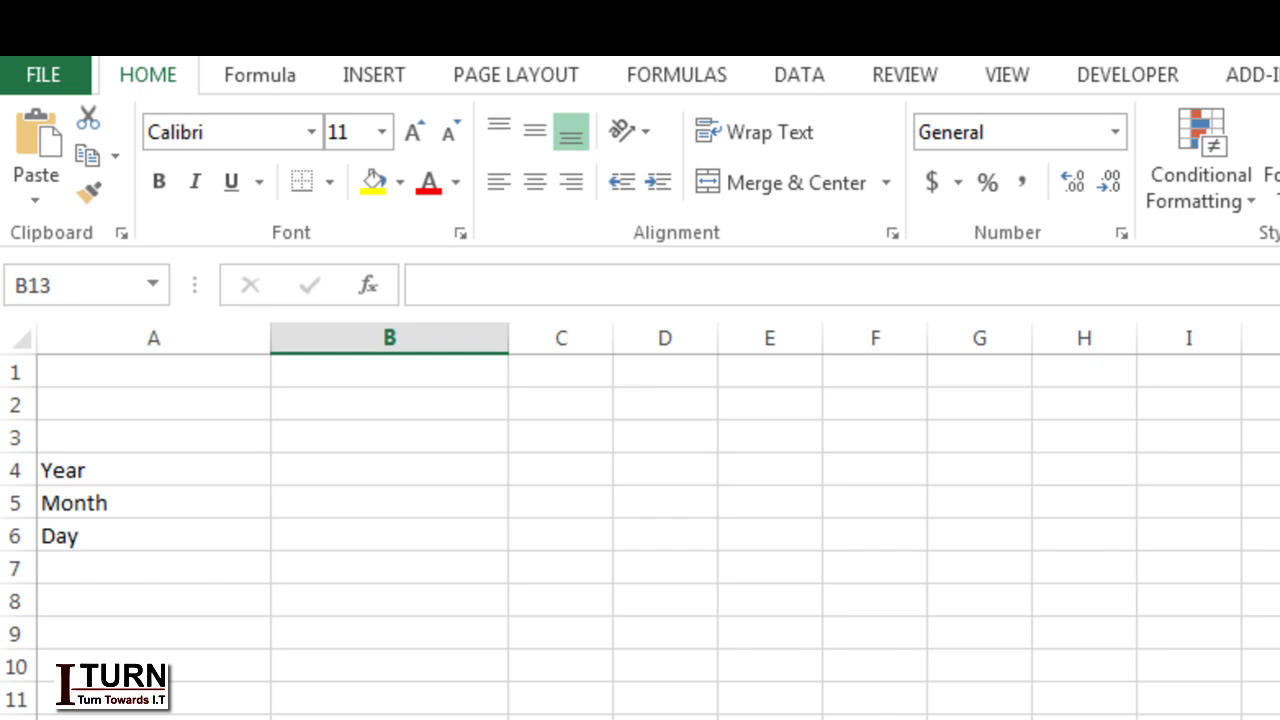
key("Up")
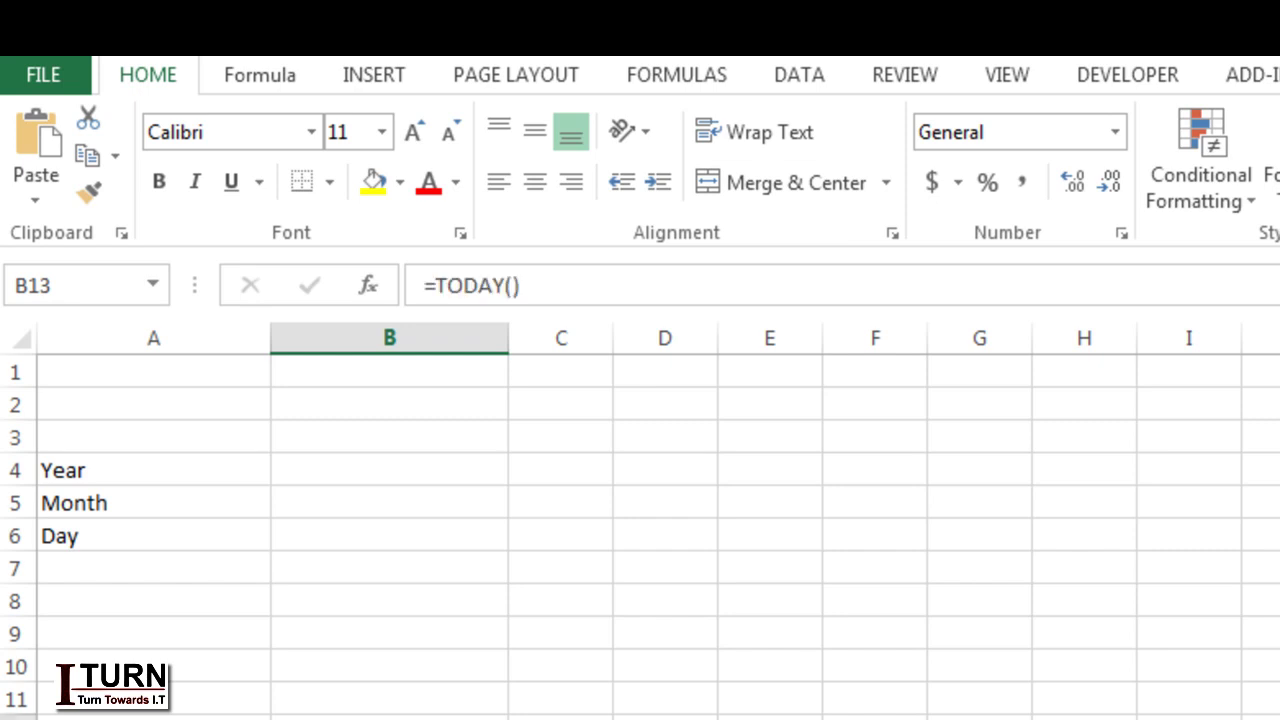
key("Delete")
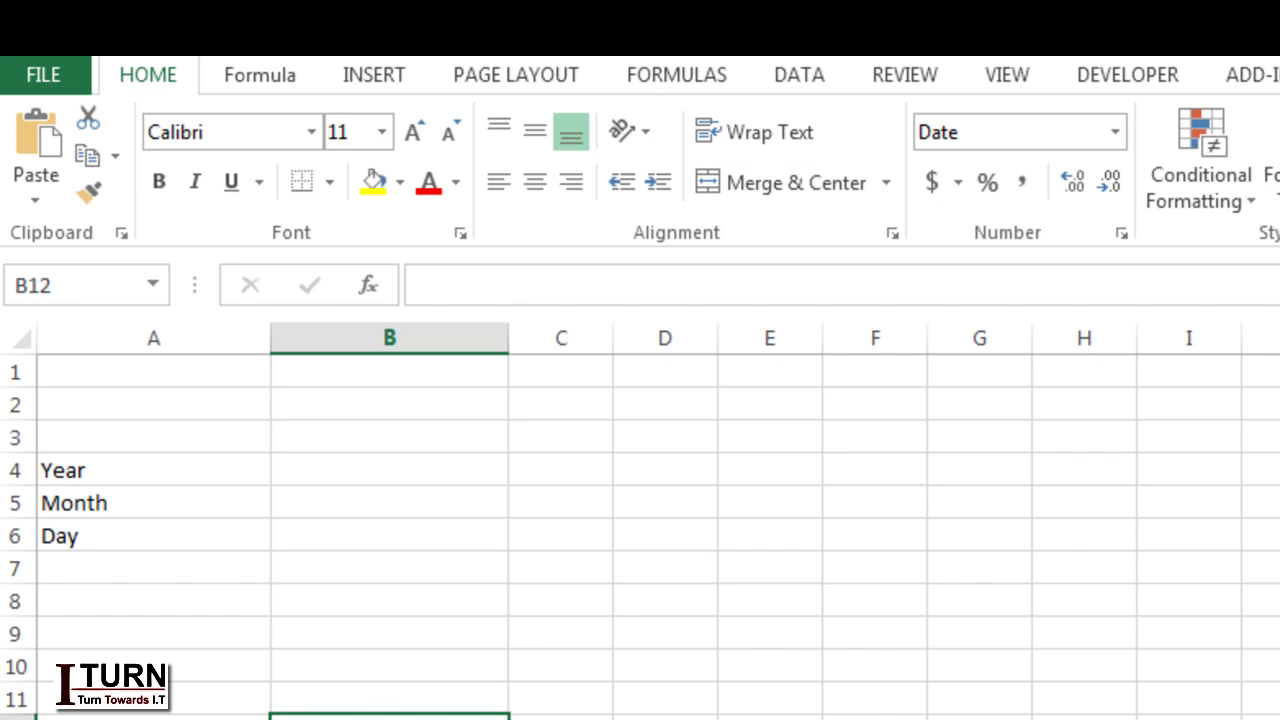
In B4, start =DATEDIF("11-jan-1989",TODAY(),"Y, using the TODAY autocomplete.
left_click(350, 471)
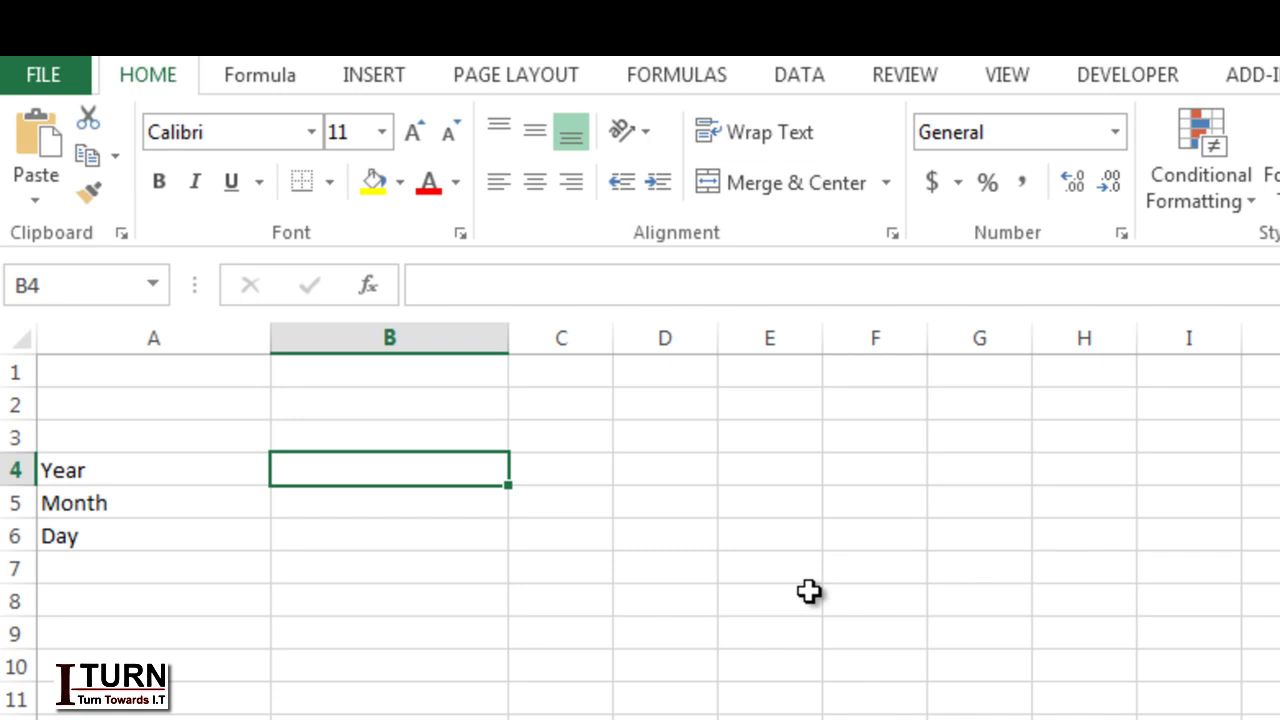
type("=dat")
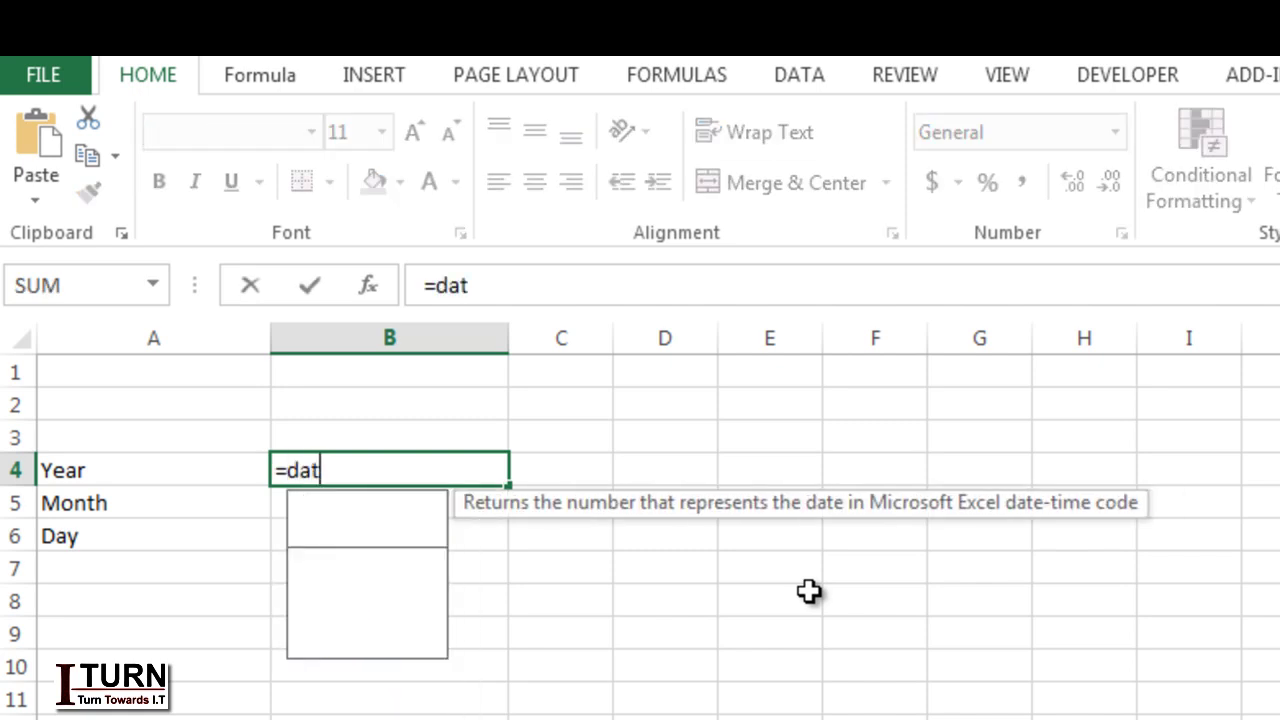
type("edif")
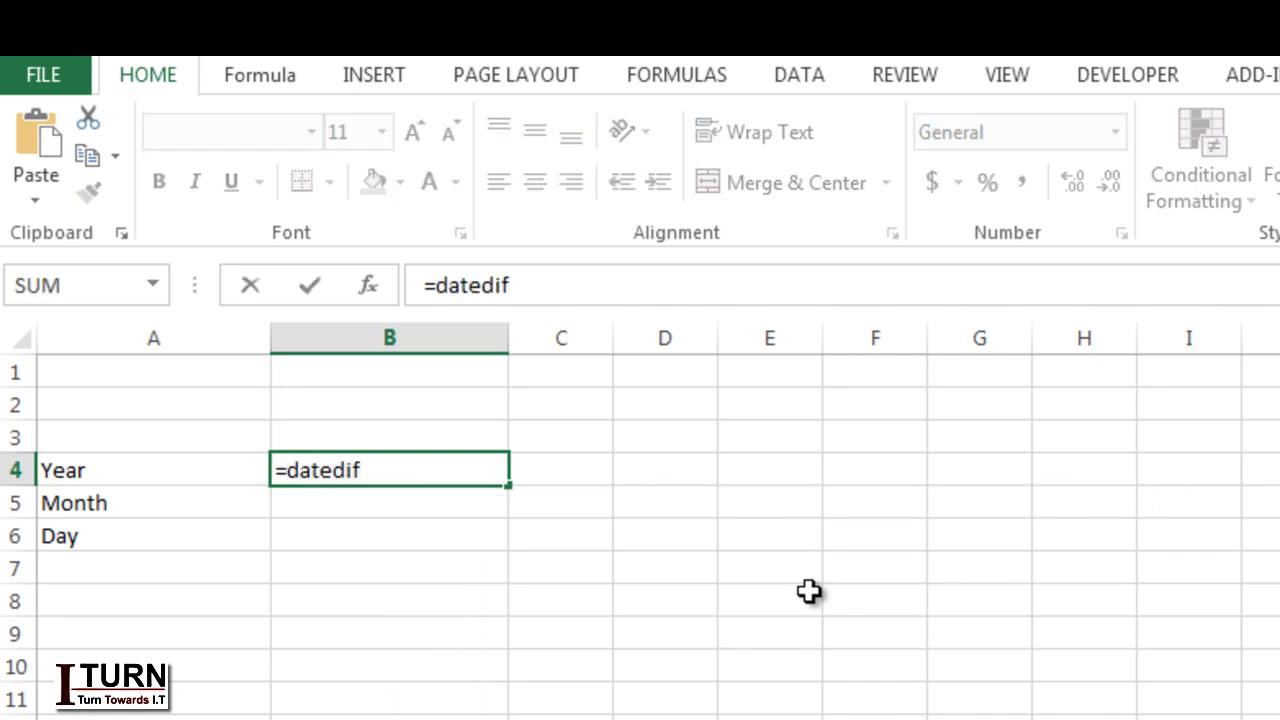
type("(")
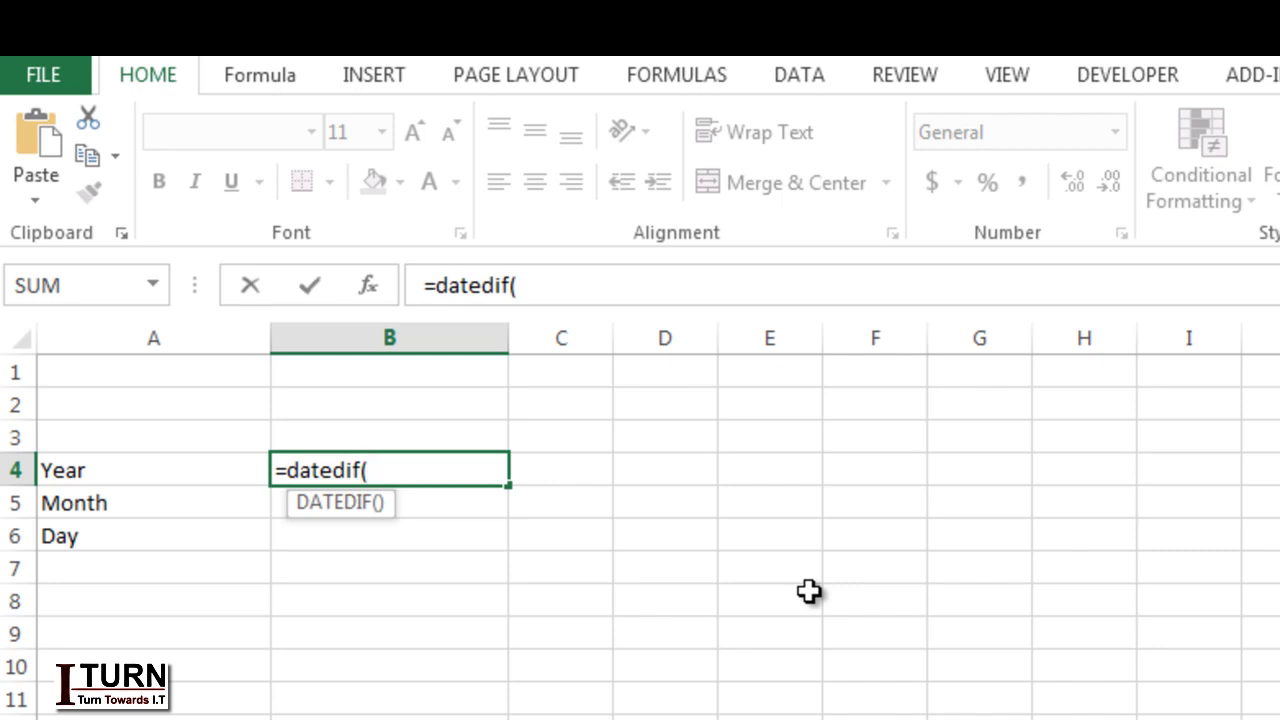
type("\"11-jan-1")
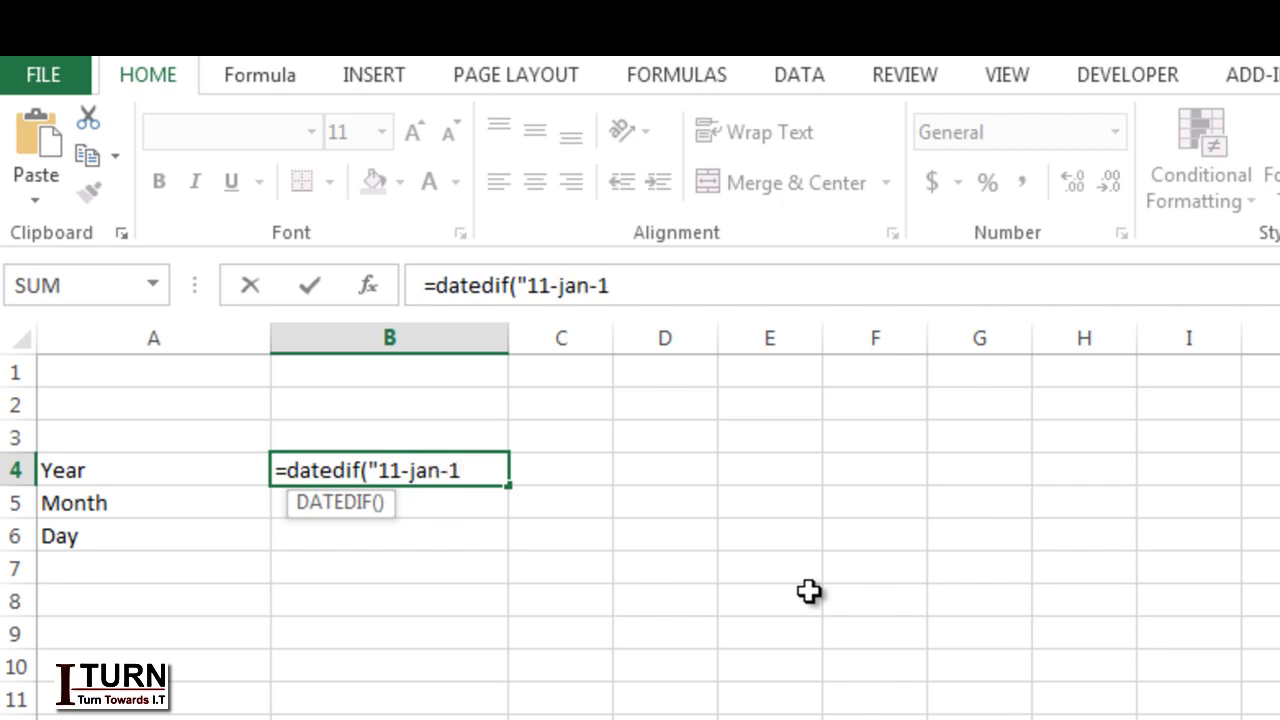
type("989")
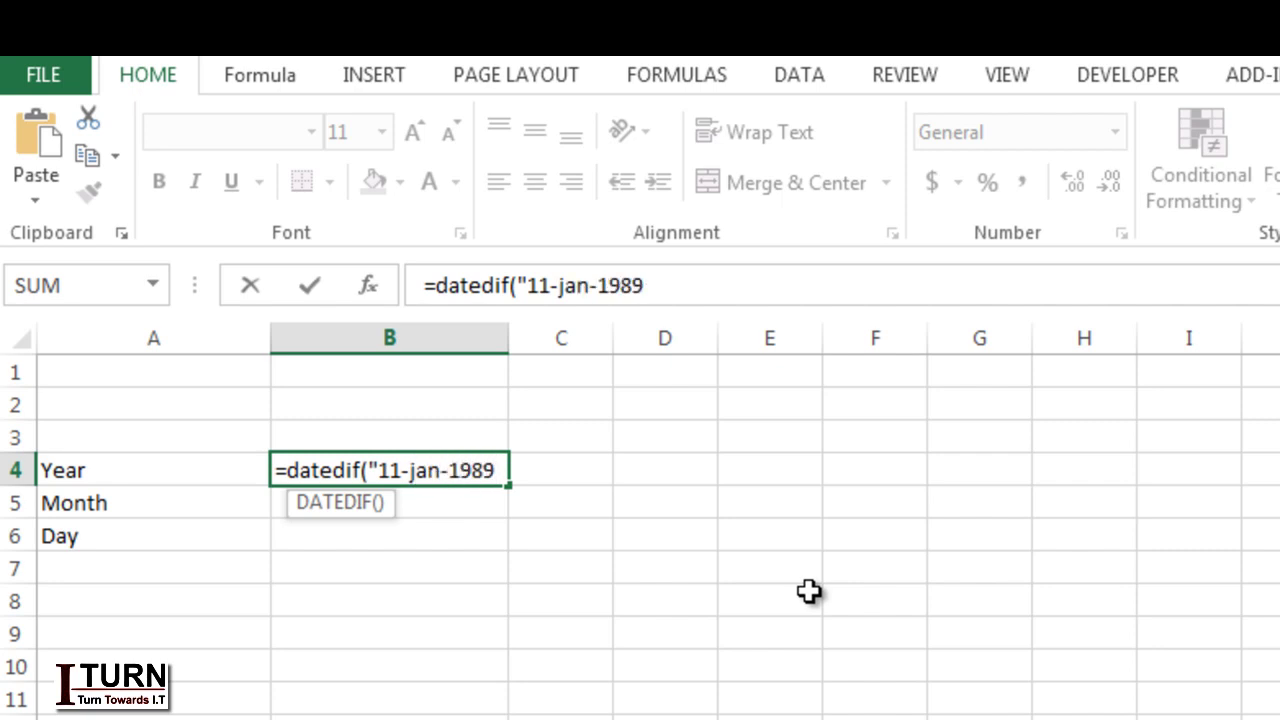
type("\",")
type("toda")
key("Tab")
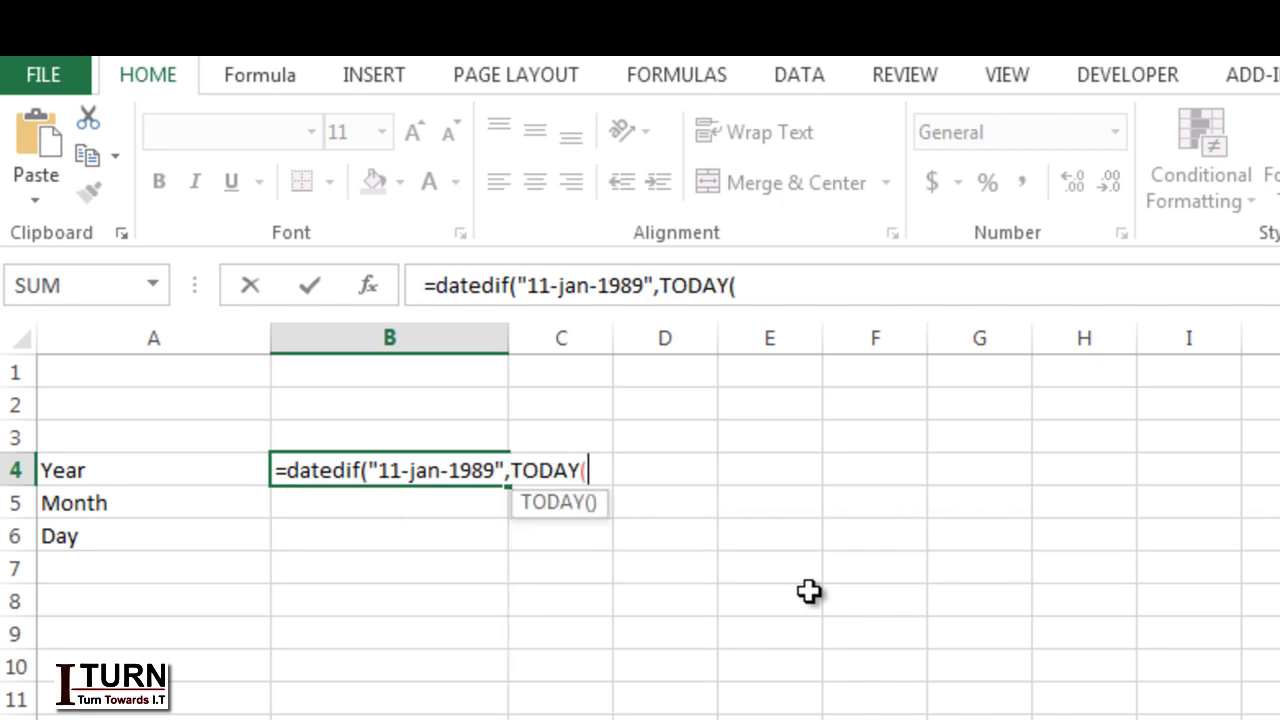
type(")")
type(",")
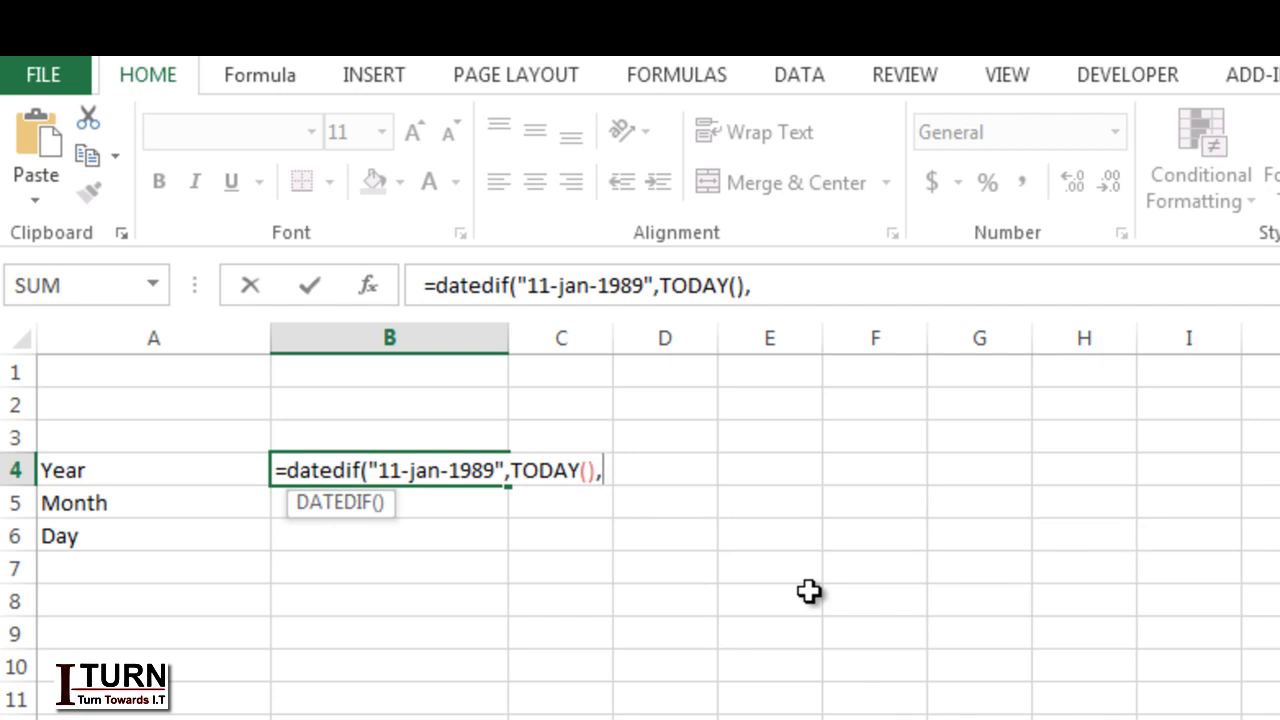
type("\"")
type("Y")
Try the M, D, YM and MD units, then finish B4 with "Y" to show 30 years.
key("BackSpace")
type("M")
key("BackSpace")
type("D")
key("BackSpace")
type("YM")
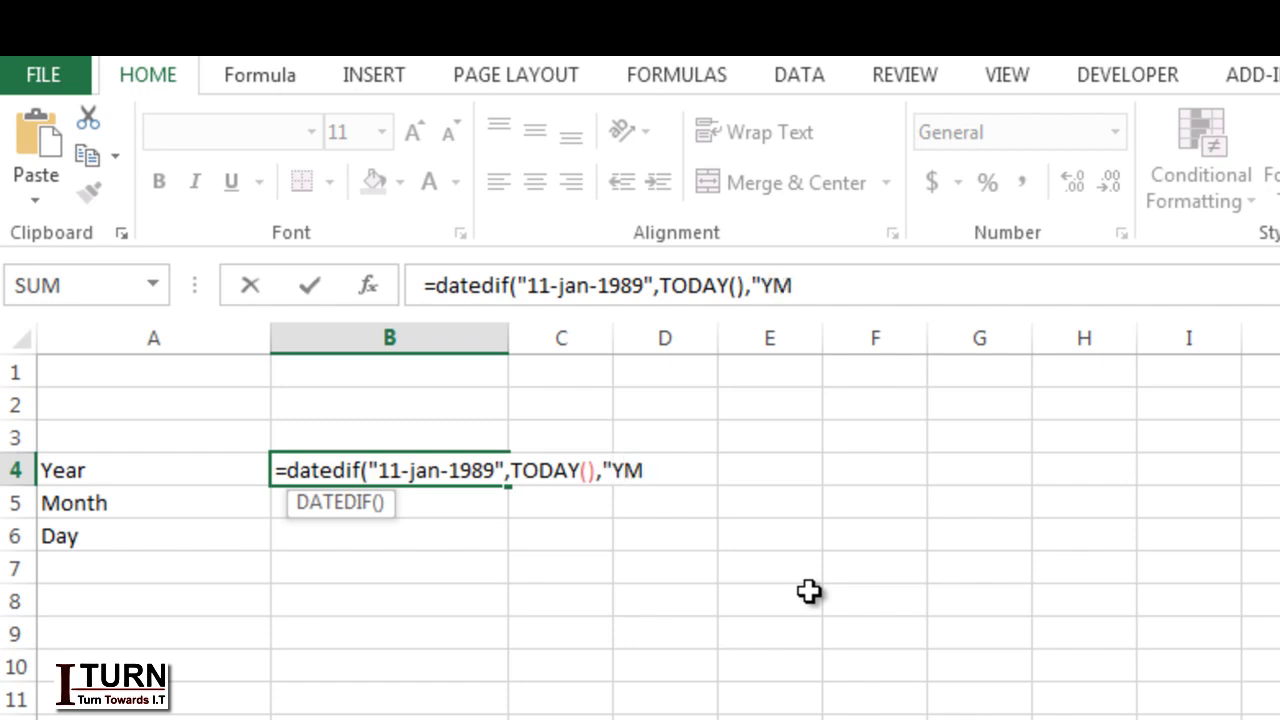
key("BackSpace")
key("BackSpace")
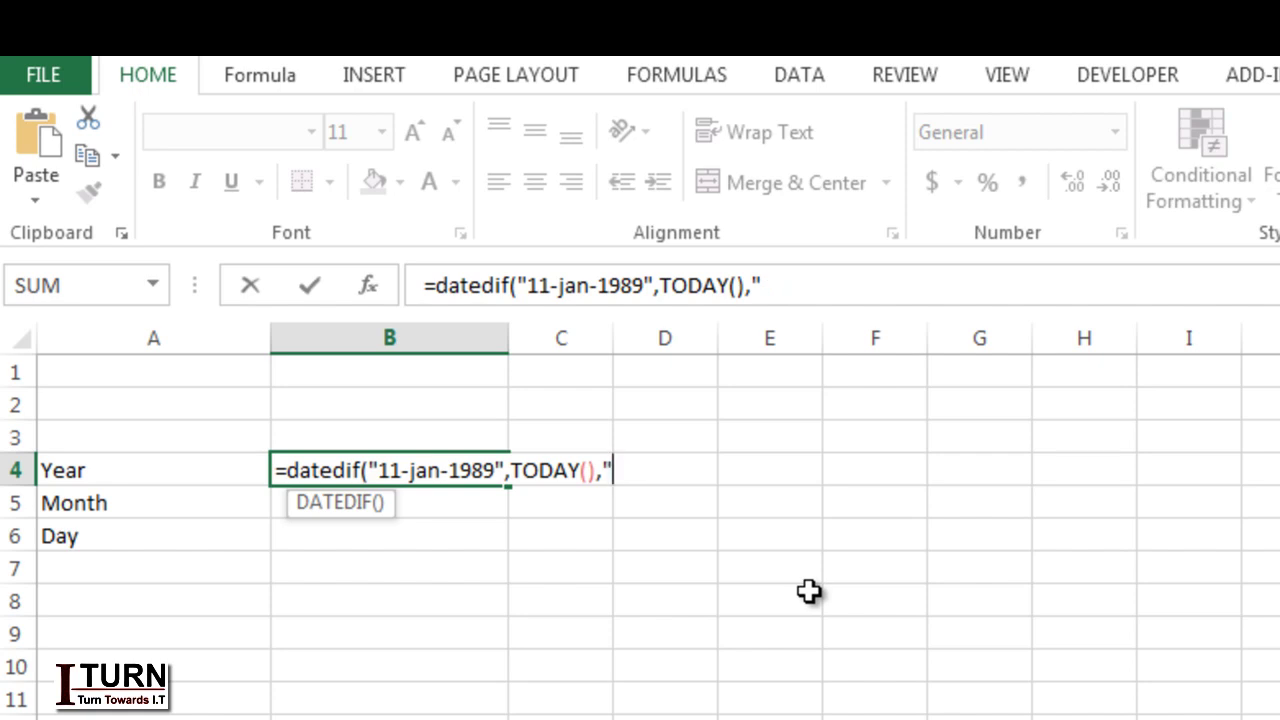
type("MD")
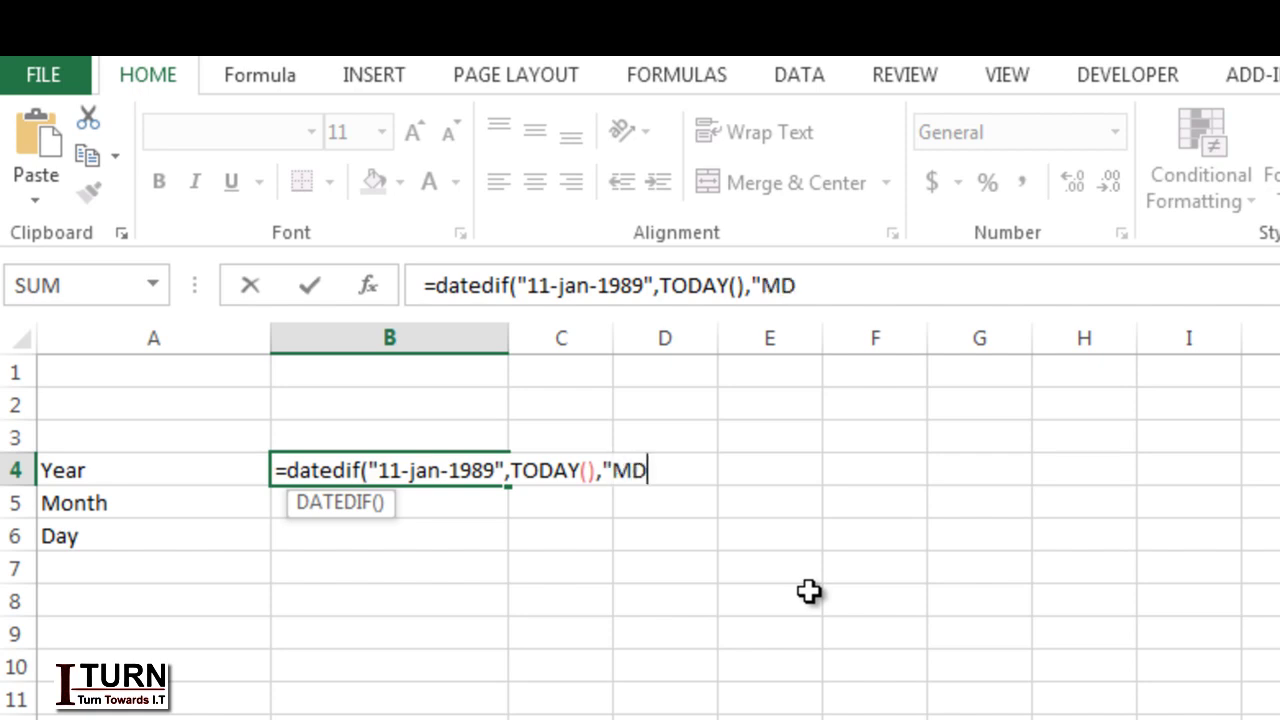
key("BackSpace")
key("BackSpace")
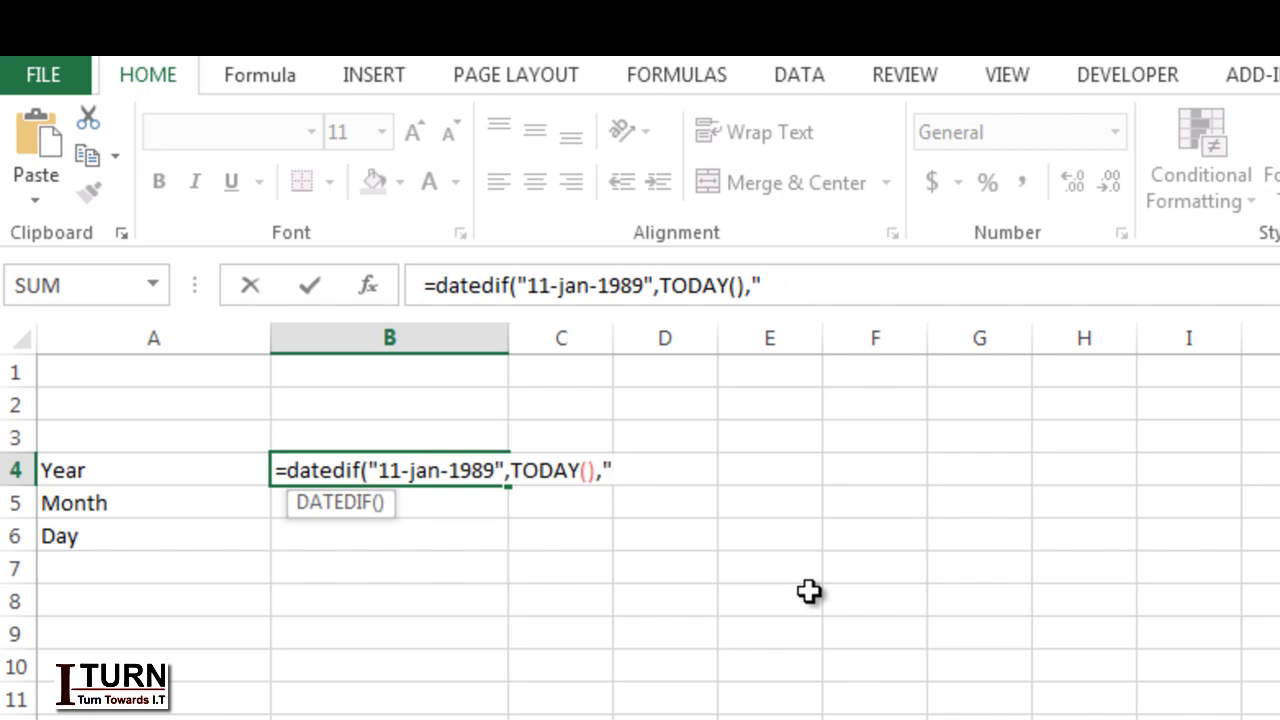
type("Y")
type("\")")
key("Return")
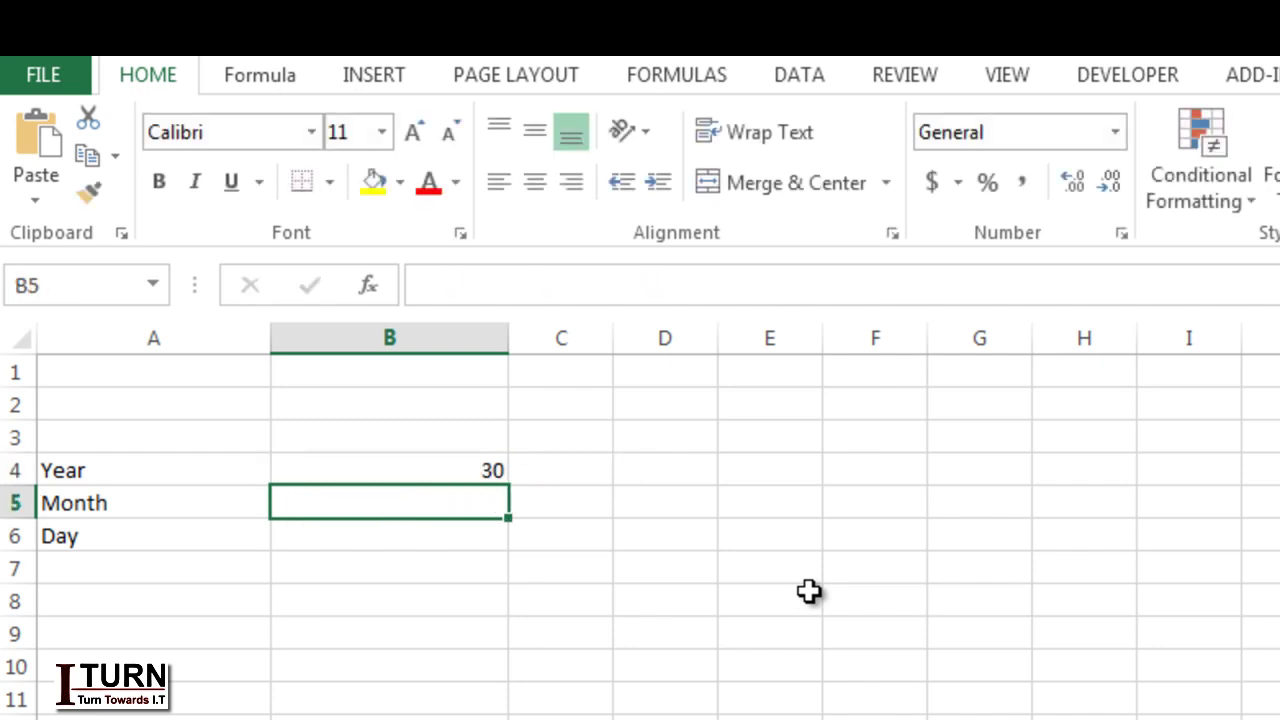
Center the year result 30 in B4 and copy its DATEDIF formula text.
left_click(462, 468)
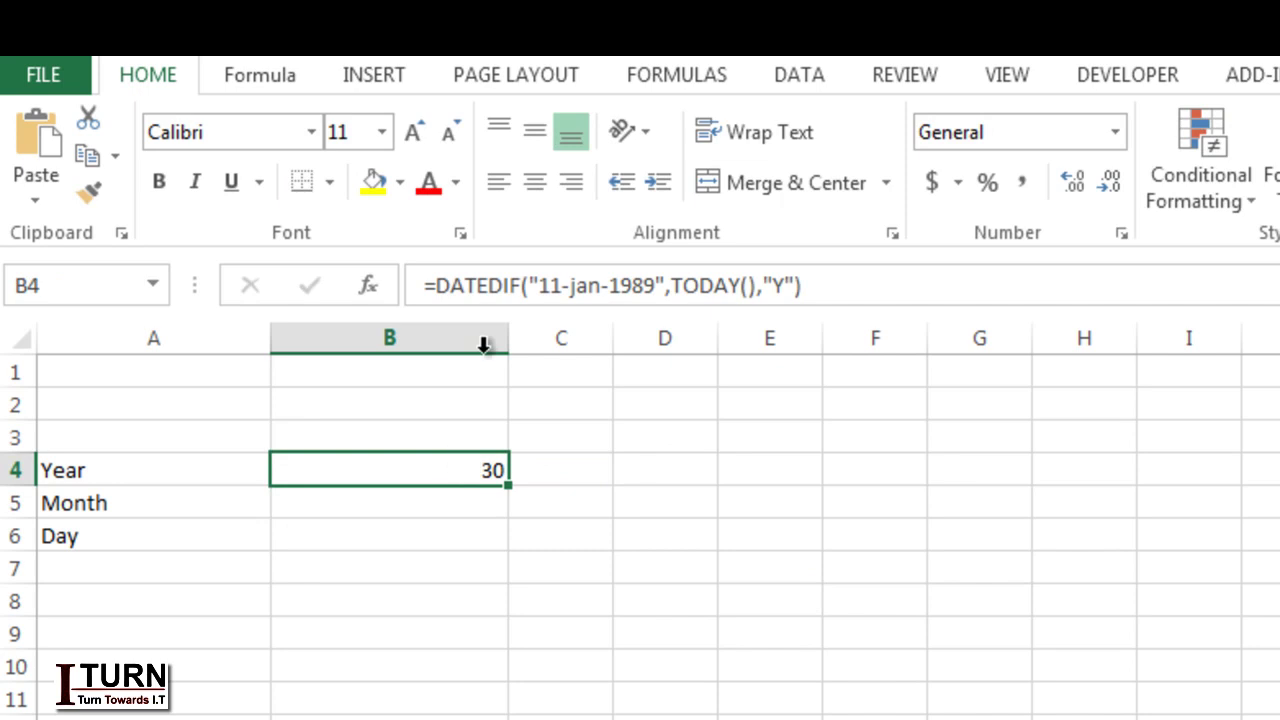
left_click(529, 180)
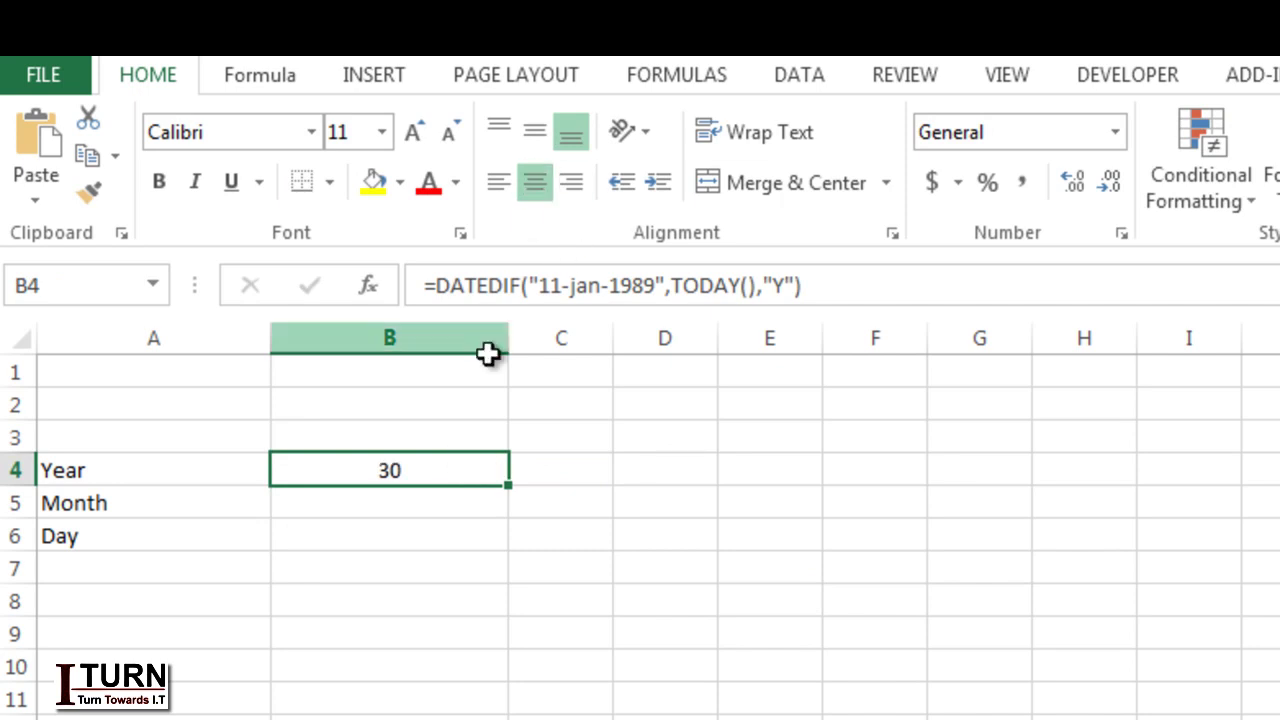
left_click(414, 510)
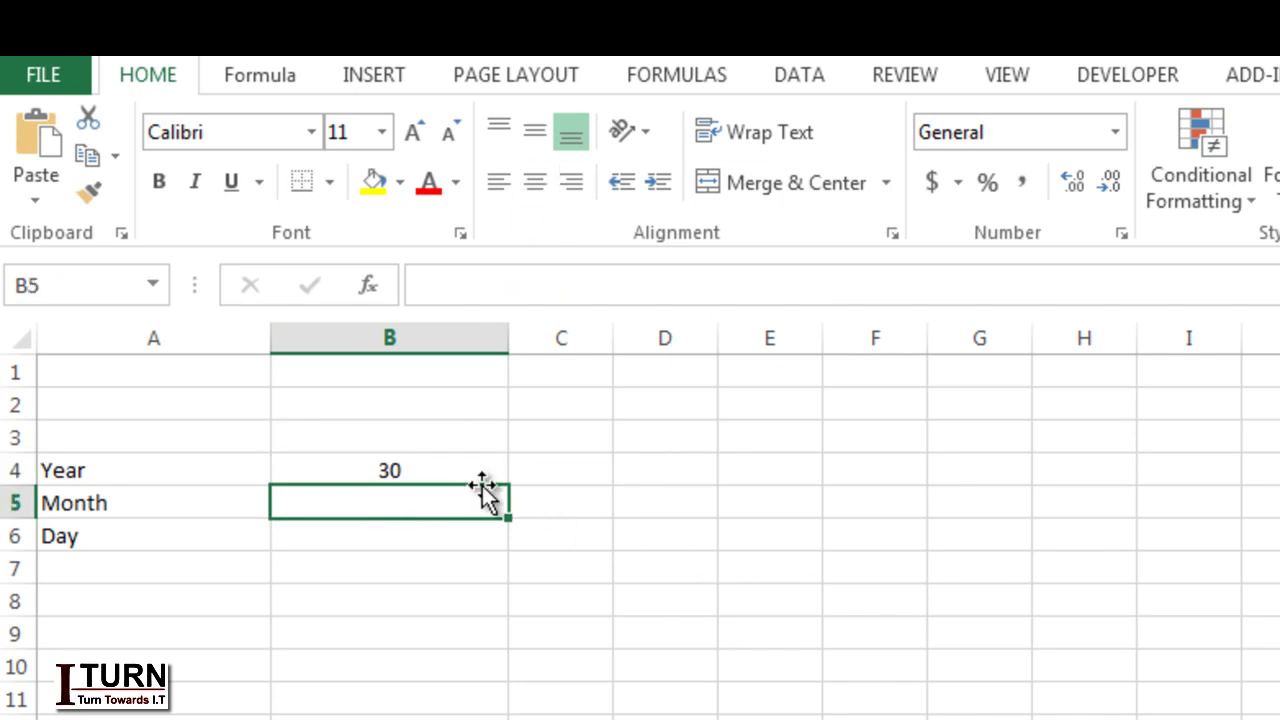
left_click(443, 471)
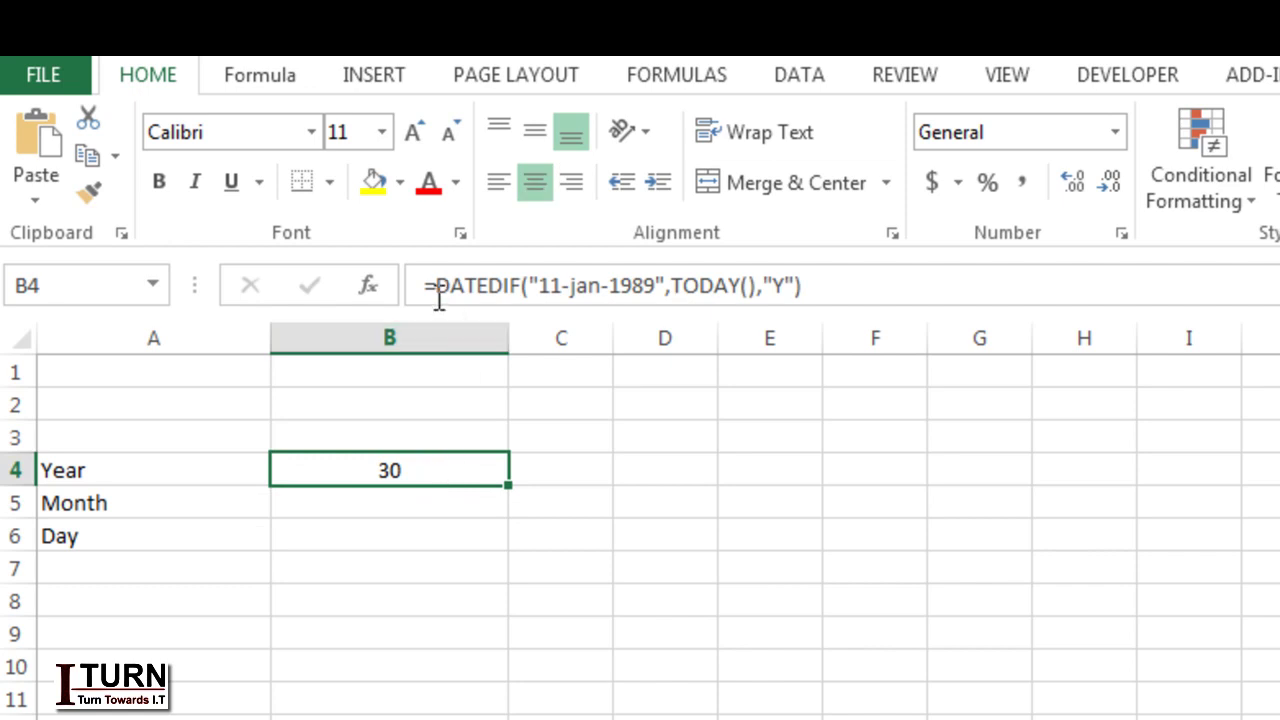
left_click_drag(438, 290, 890, 302)
key("ctrl+c")
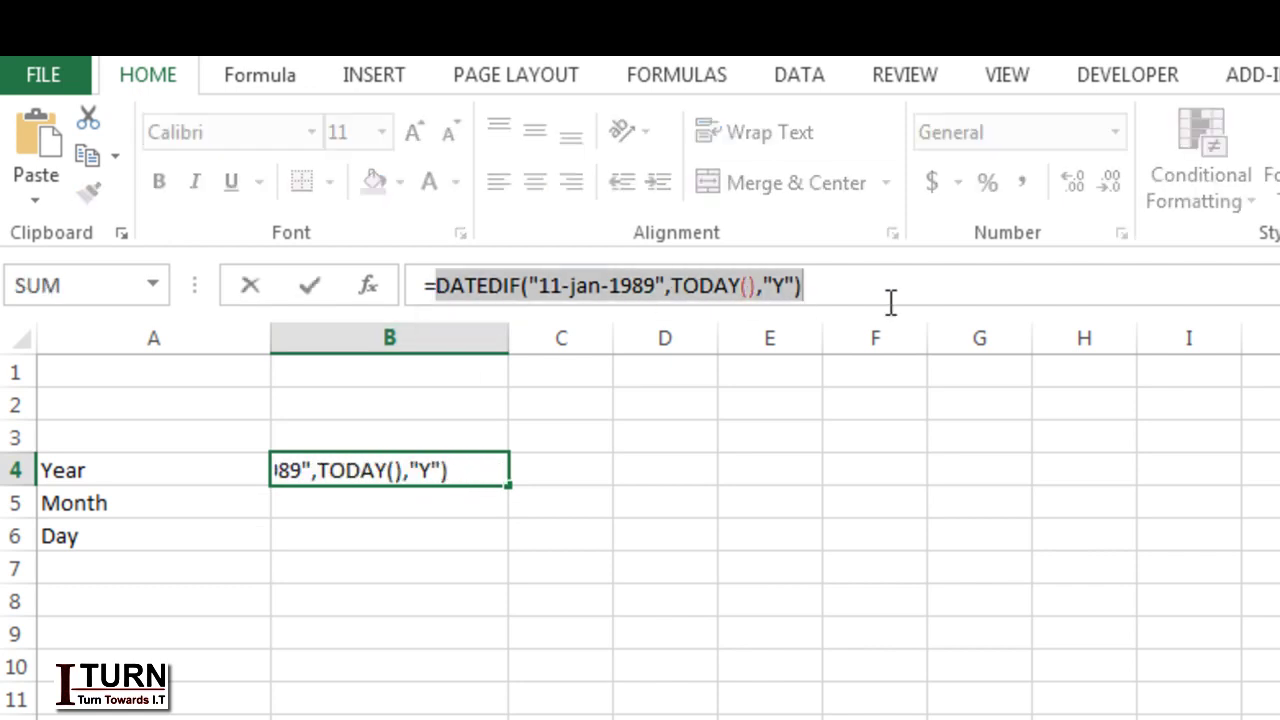
key("Escape")
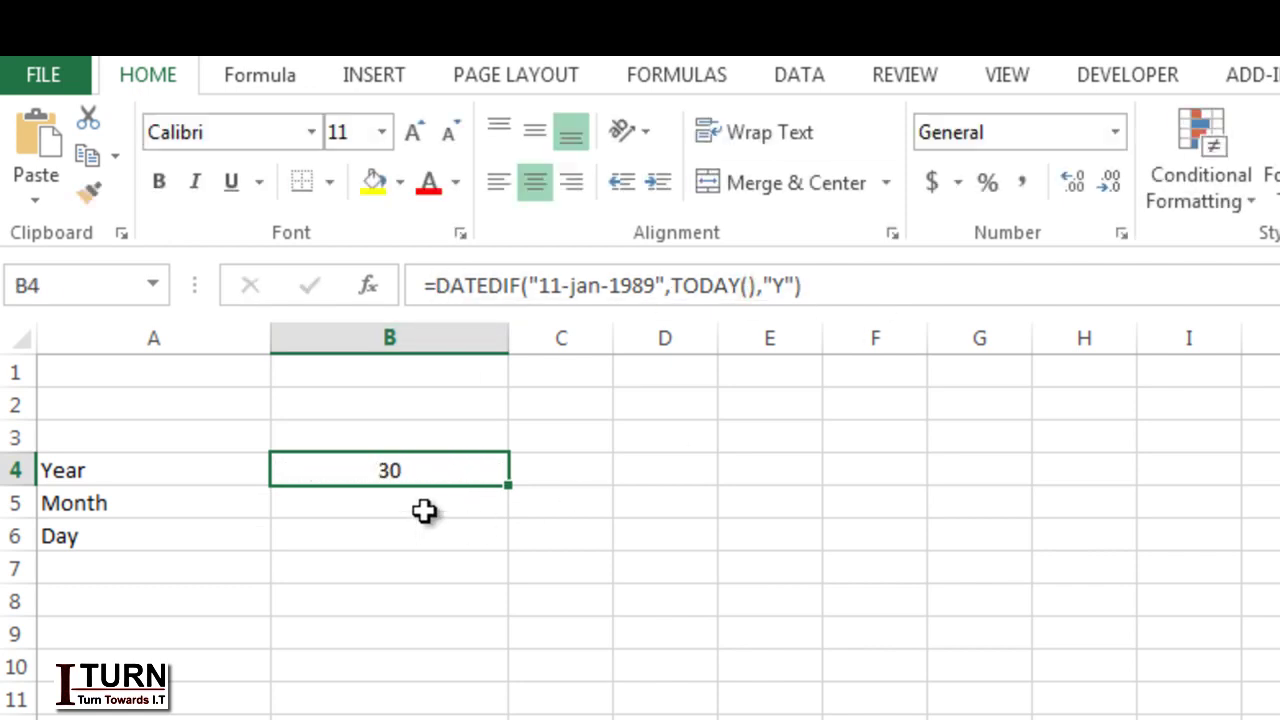
Paste the DATEDIF formula into B5 with its unit changed to "M".
left_click(424, 510)
type("=")
key("ctrl+v")
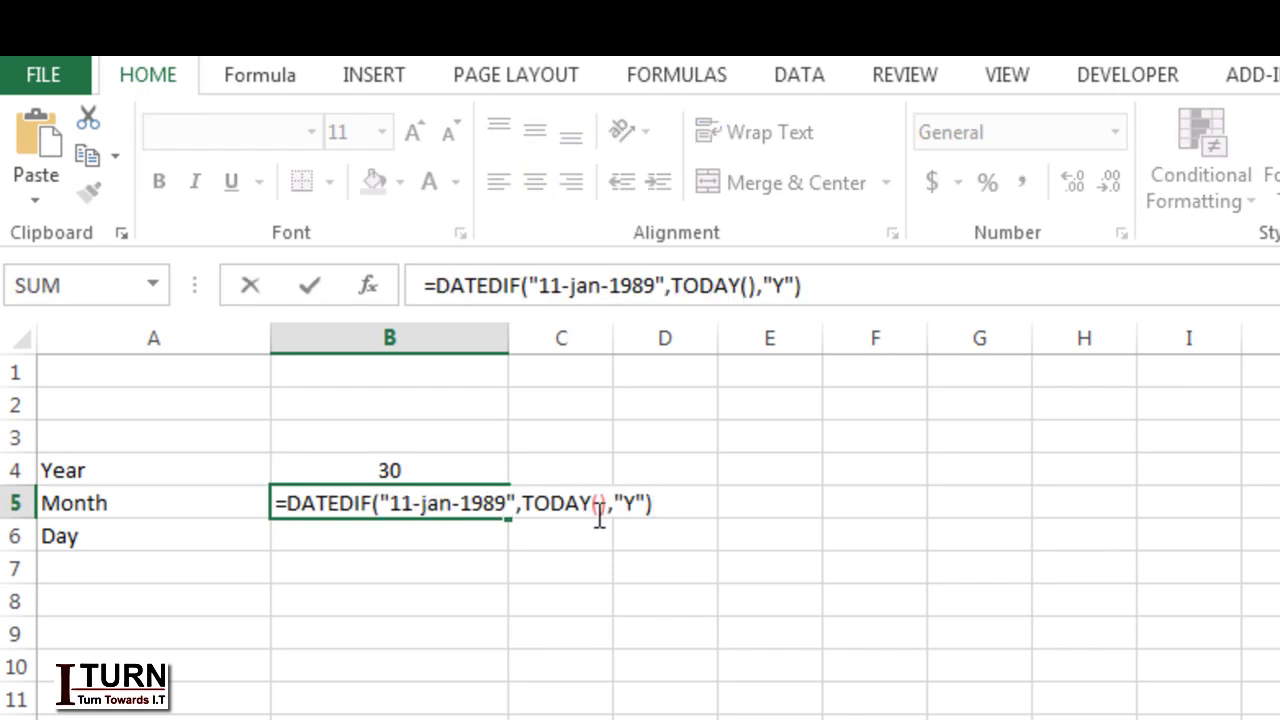
left_click(634, 507)
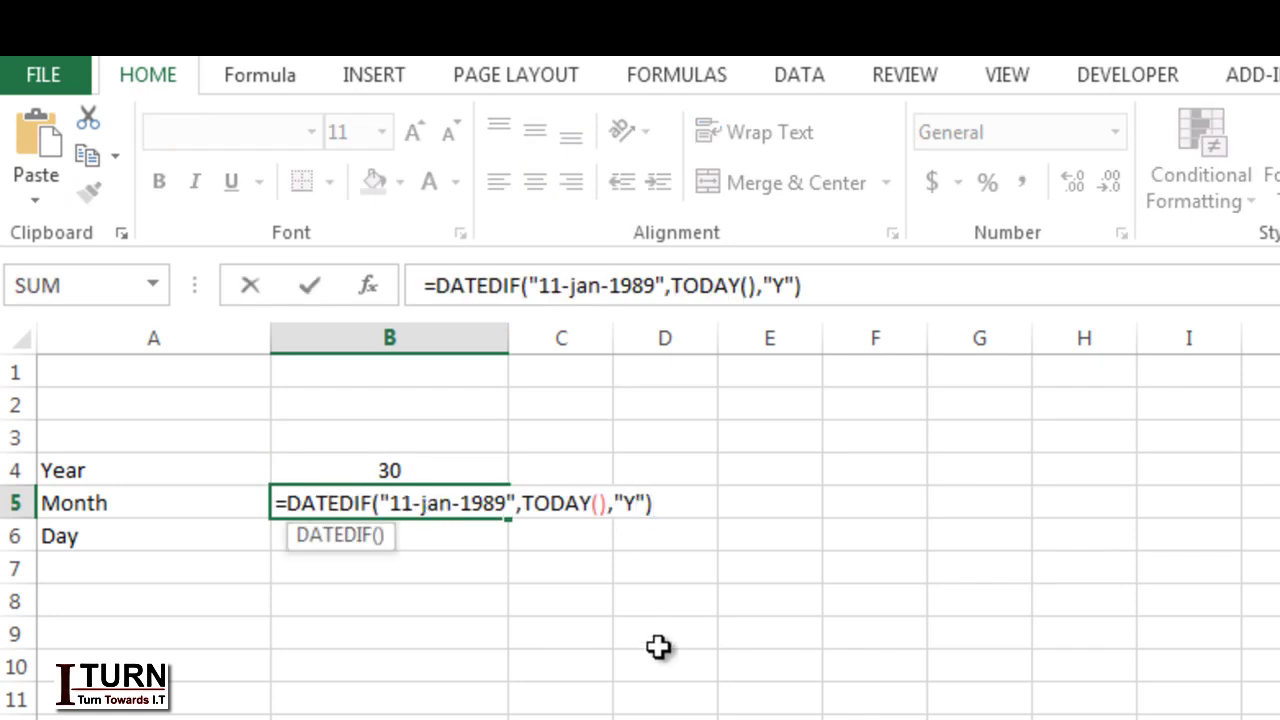
type("M")
key("BackSpace")
key("BackSpace")
type("M")
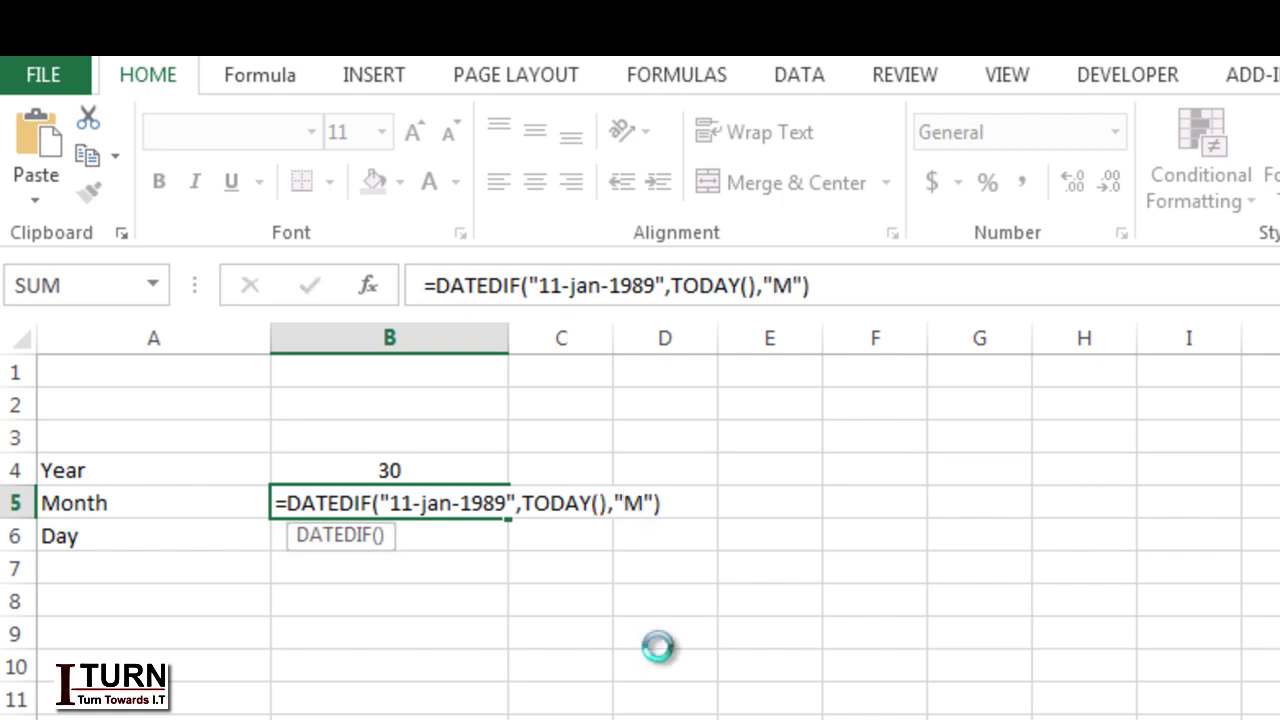
key("Return")
Correct B5's unit to "YM" so the Month row shows 1.
left_click(444, 503)
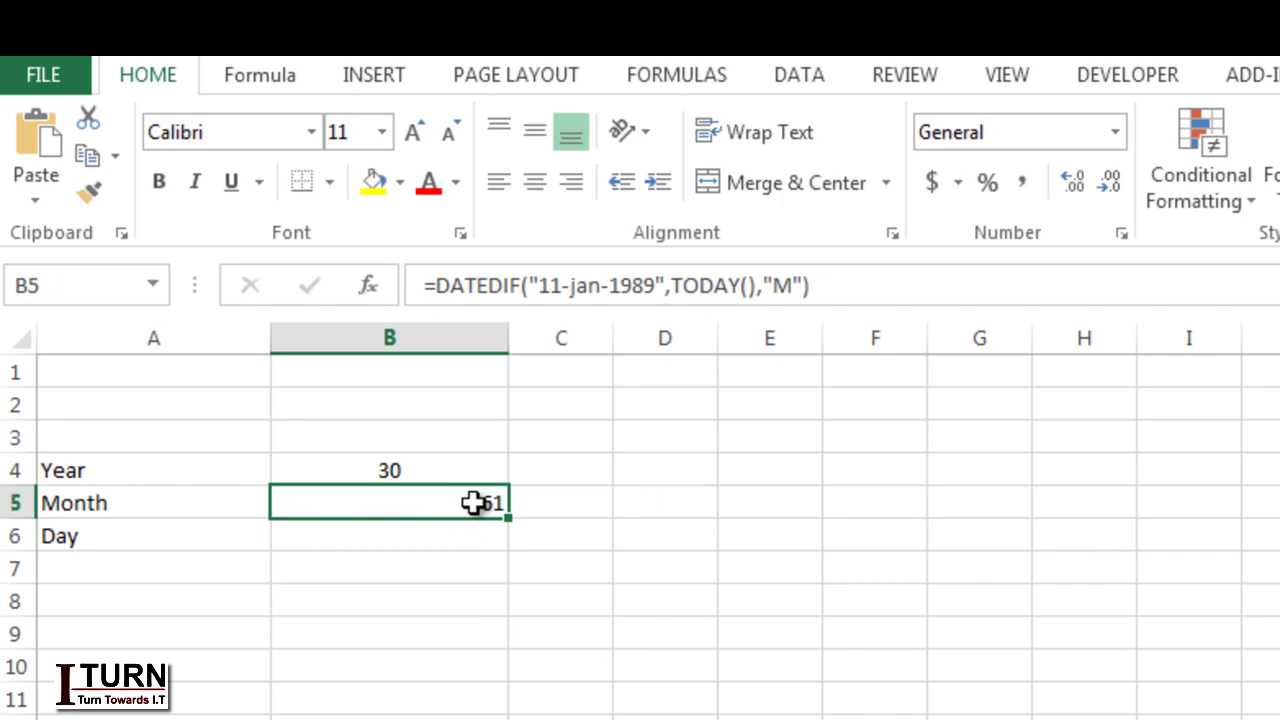
double_click(476, 503)
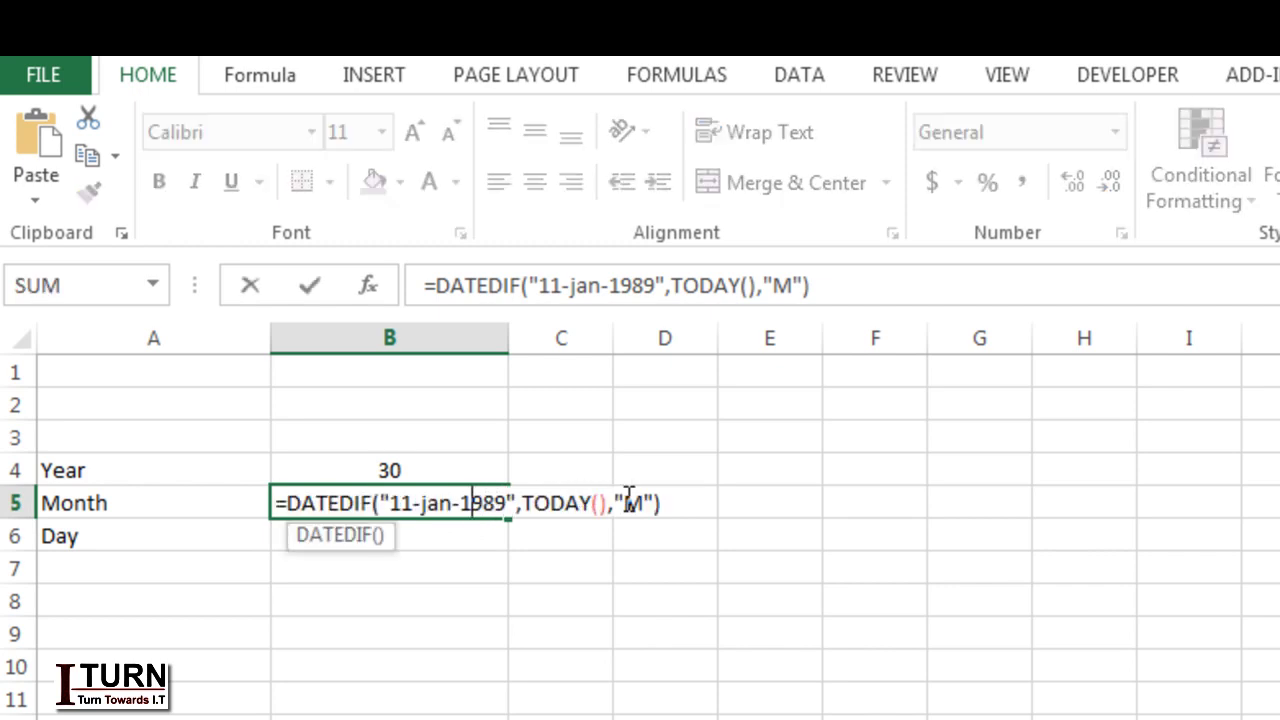
left_click(625, 500)
type("Y")
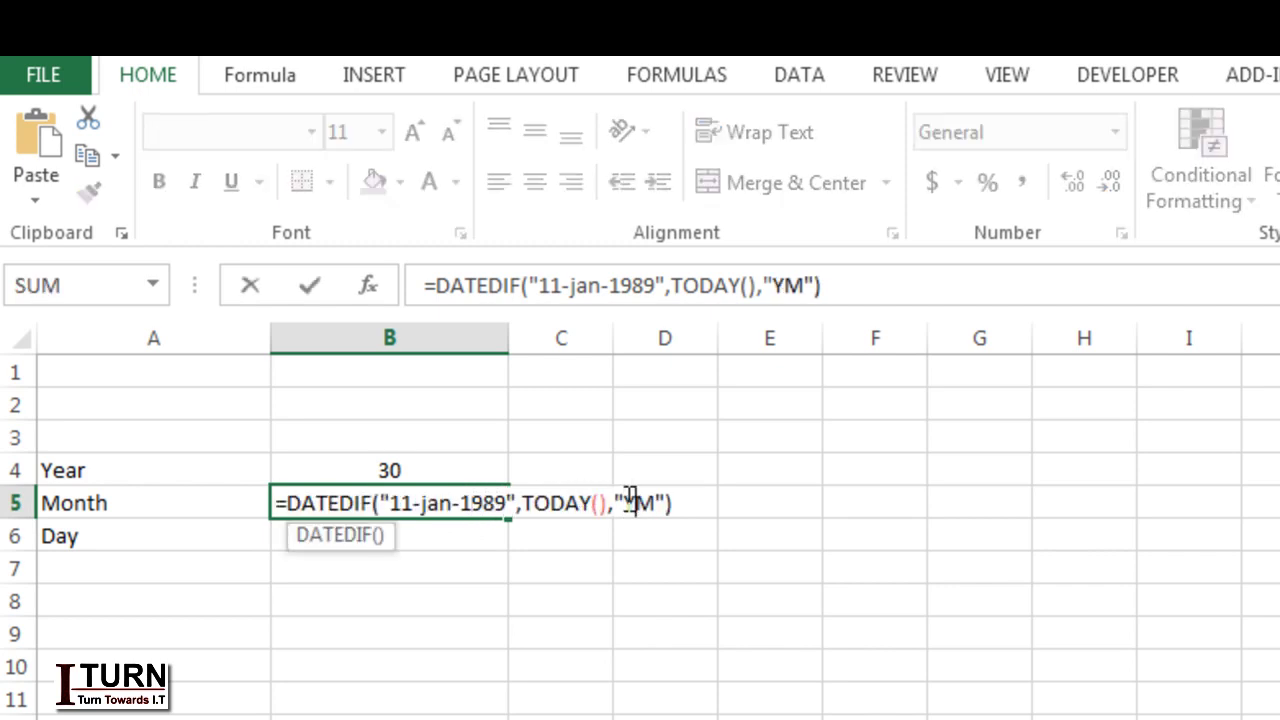
key("Return")
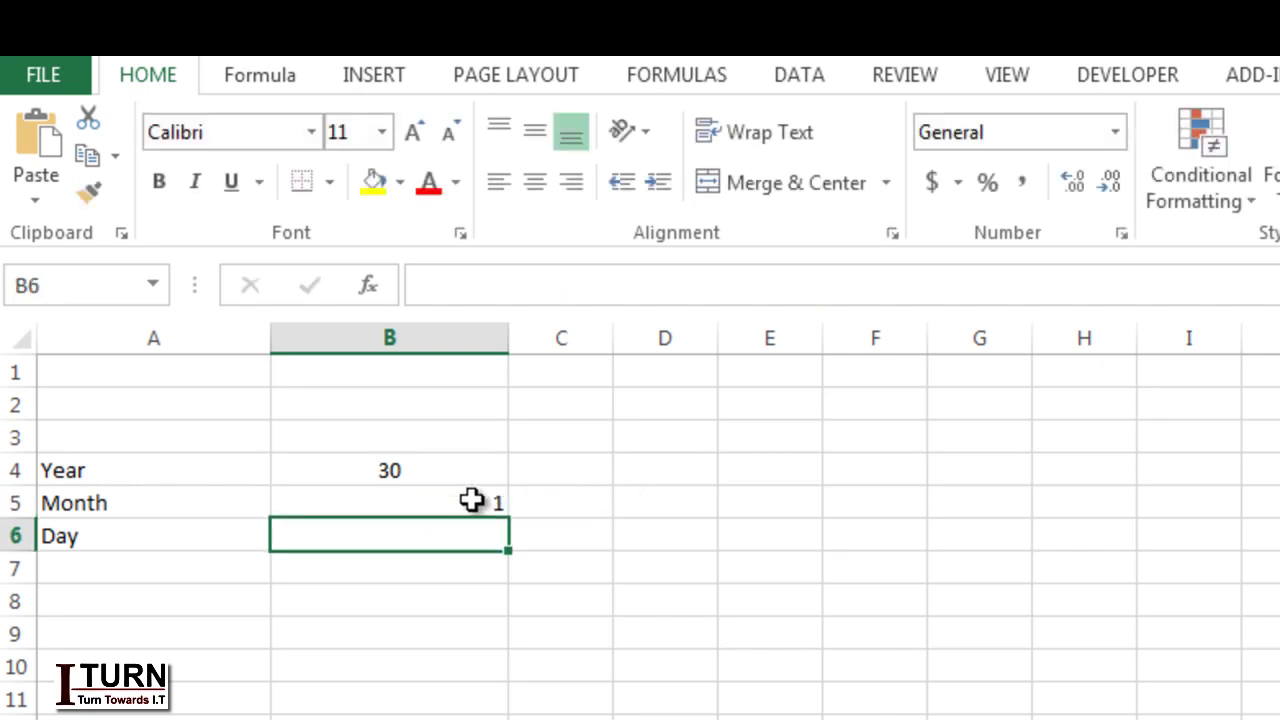
Center B5 and enter =DATEDIF("11-jan-1989",TODAY(),"MD") in B6, returning 5.
left_click(474, 500)
left_click(541, 184)
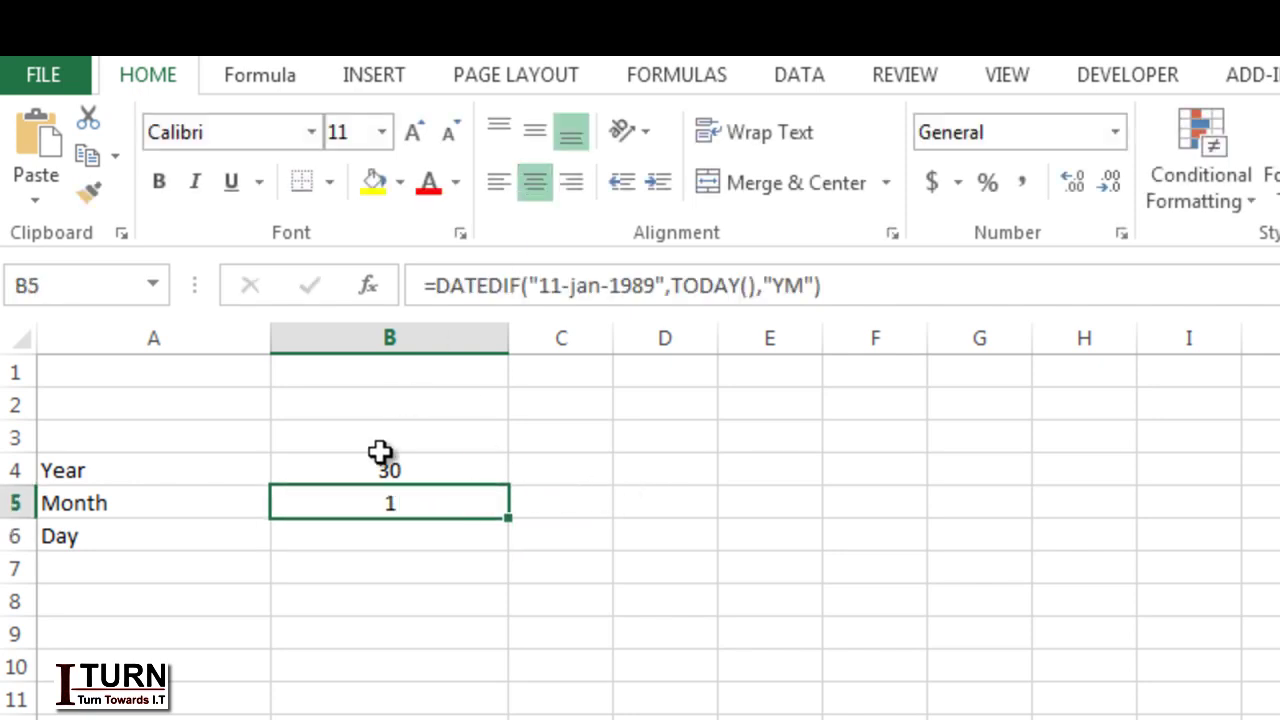
left_click(388, 536)
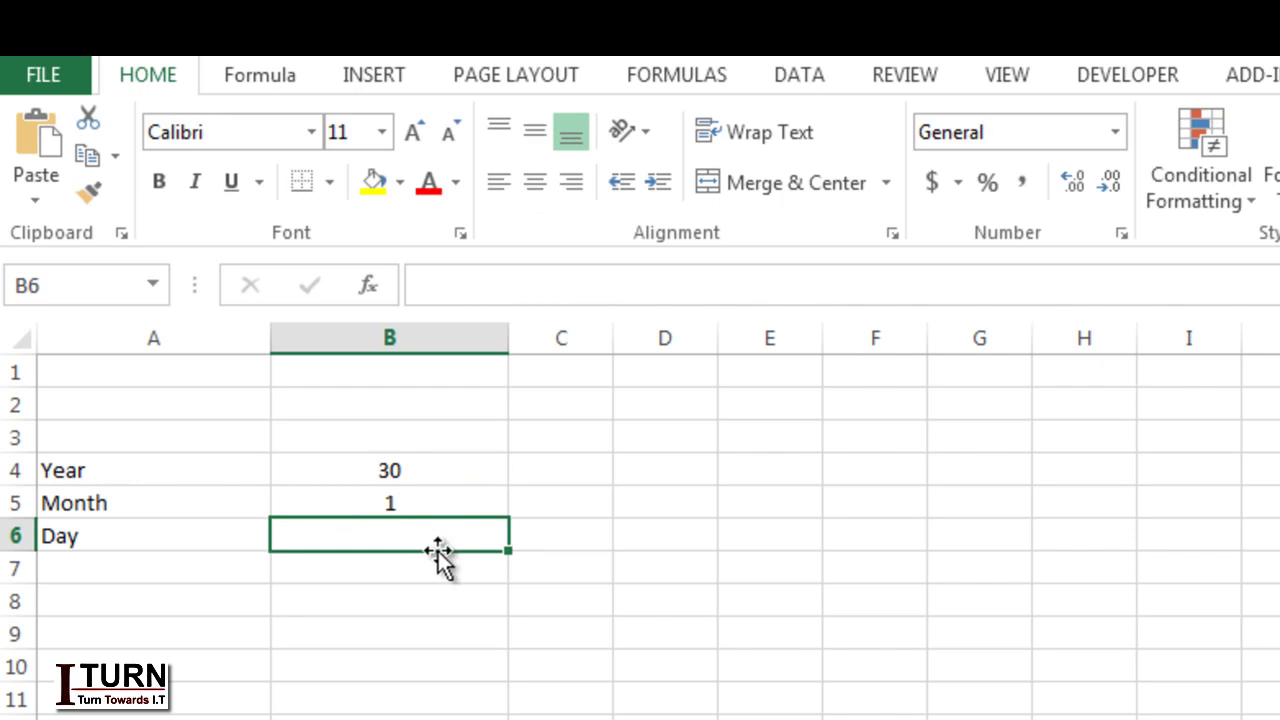
type("=DATEDIF(\"11-jan-1989\",TODAY(),\"Y\")")
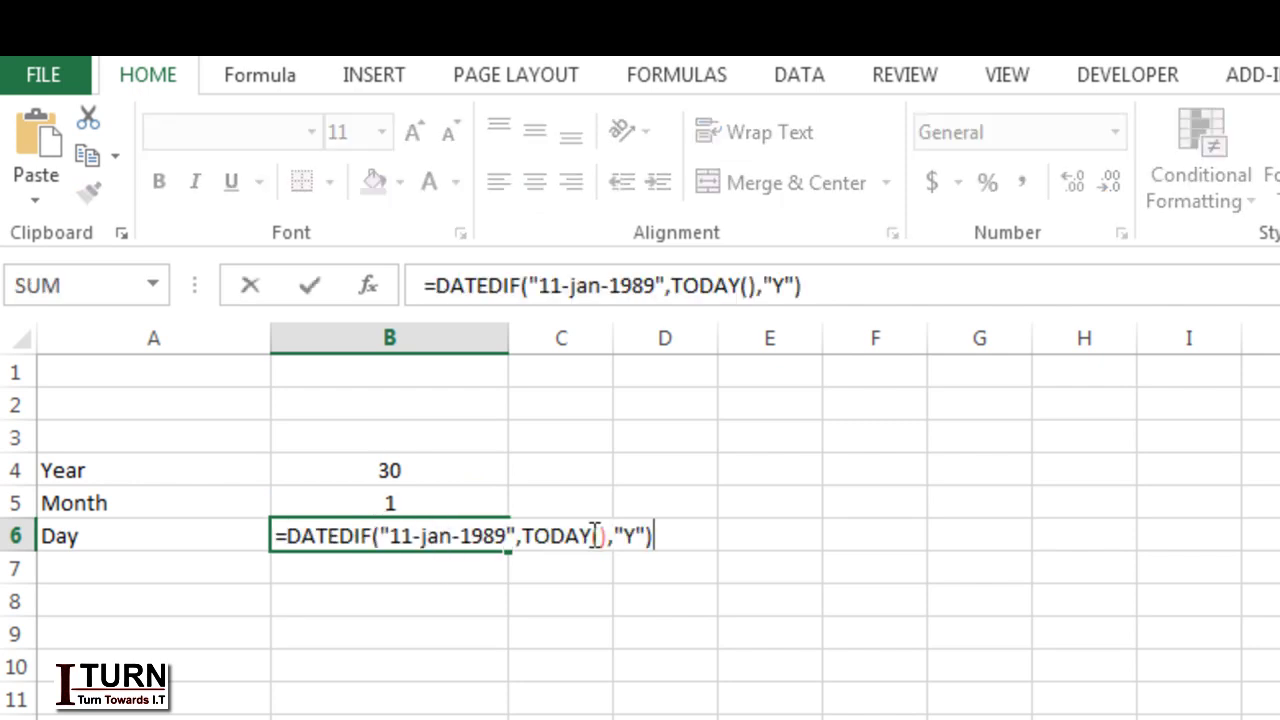
left_click(636, 537)
key("BackSpace")
type("MD")
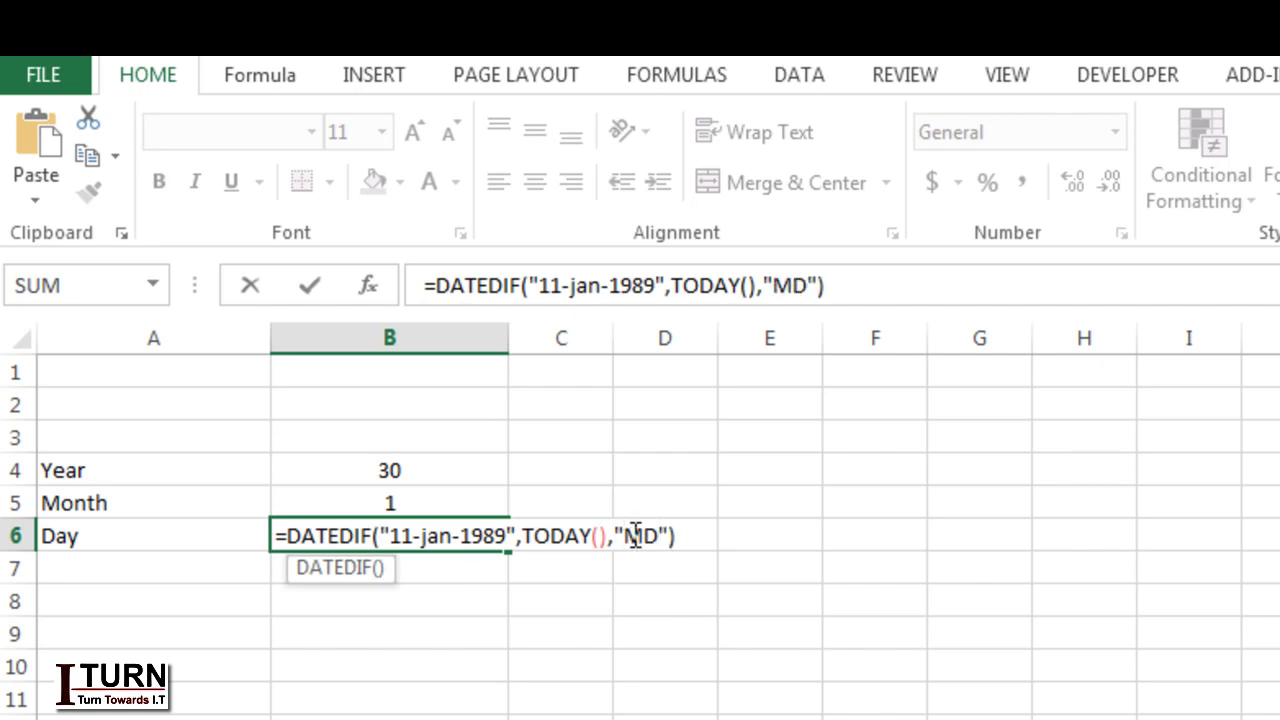
key("Return")
Center the day result 5 in B6.
left_click(450, 532)
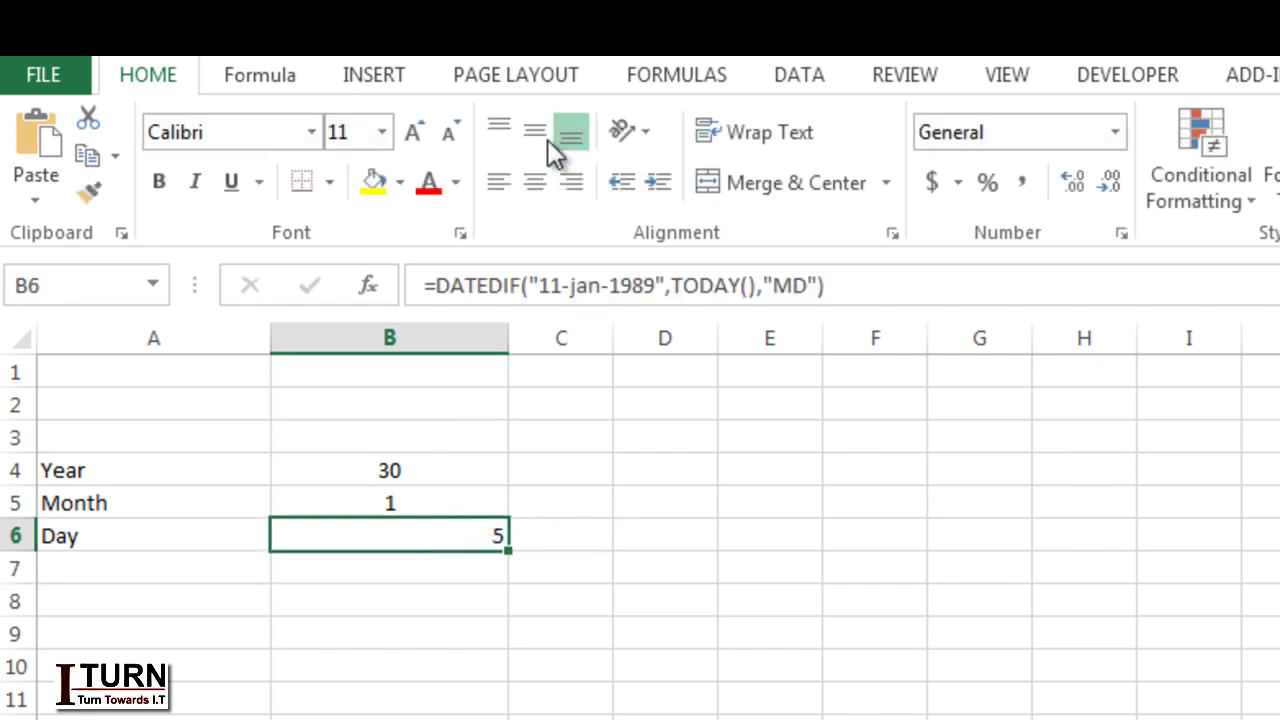
left_click(533, 186)
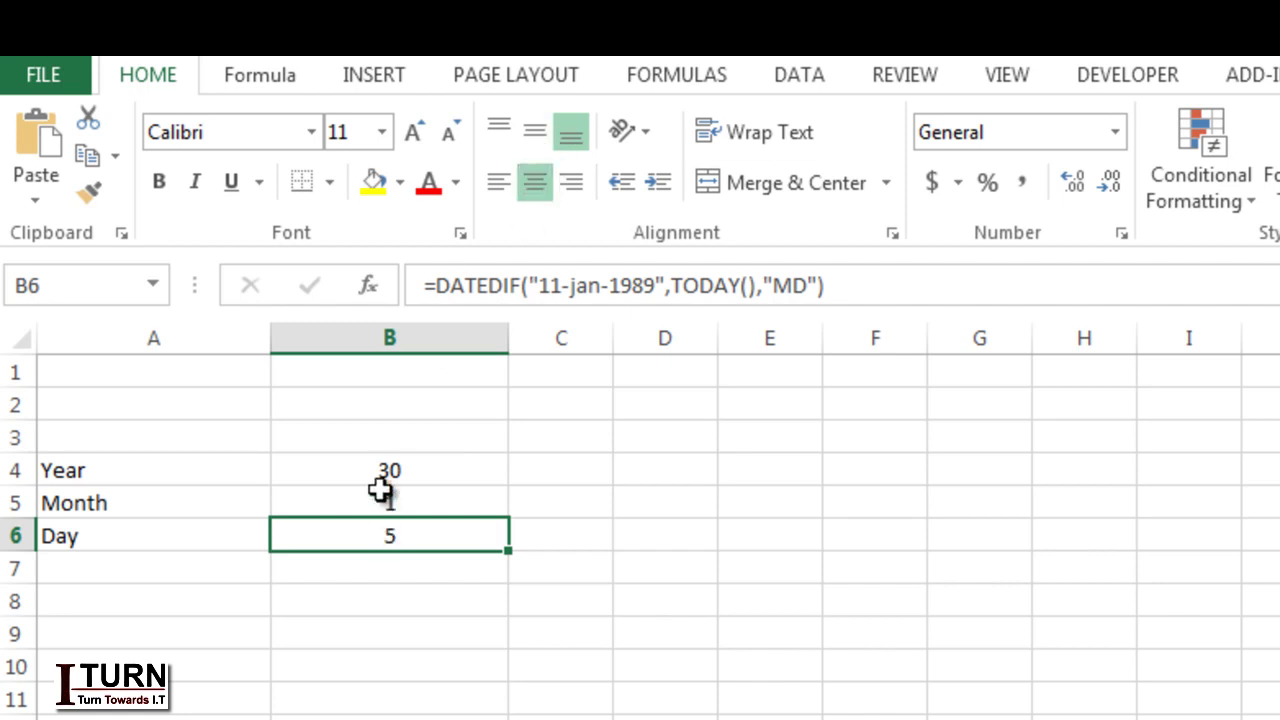
left_click(374, 474)
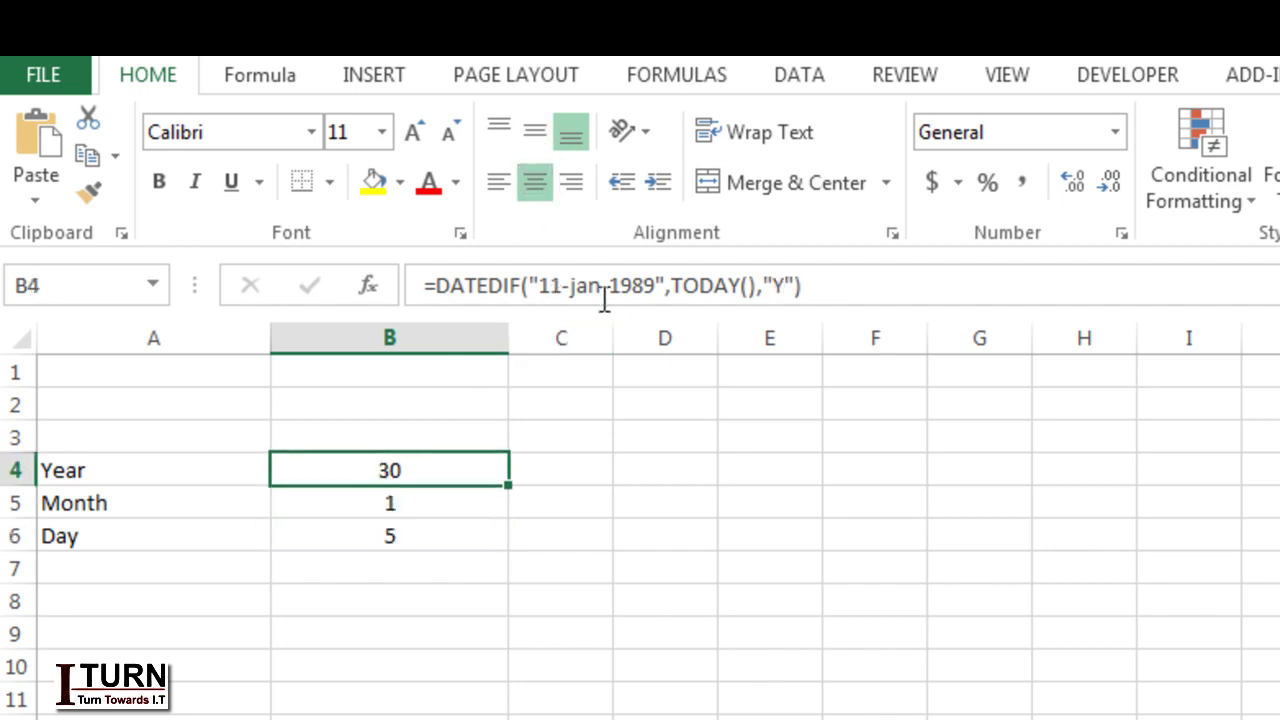